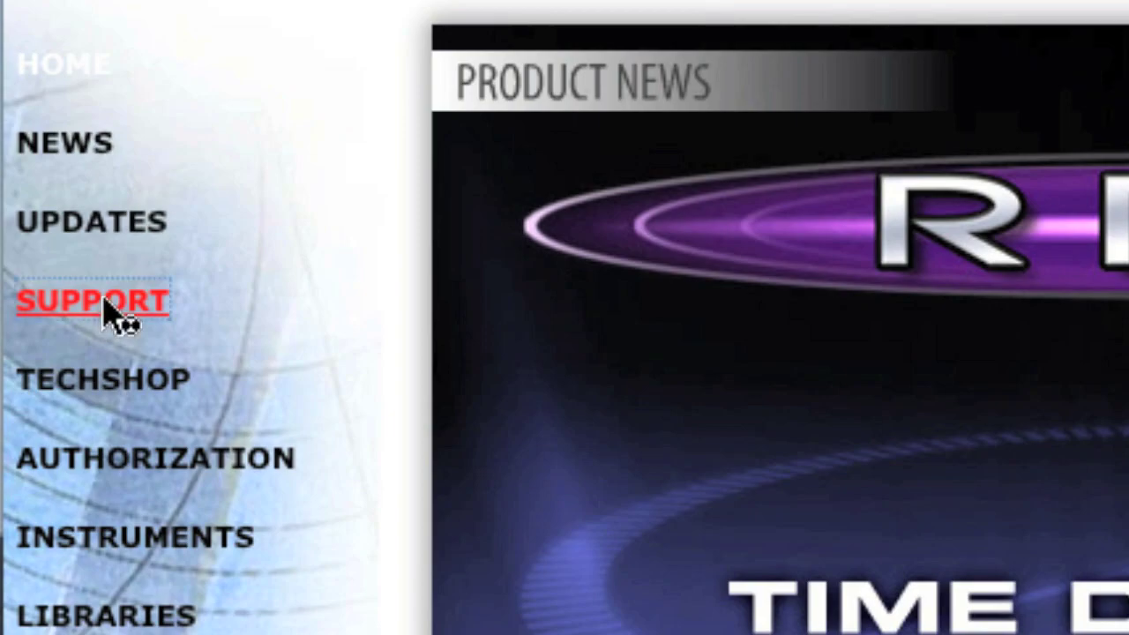
- Find the Stylus RMX Video Tutorials page through Support and scroll through the tutorial table
click(163, 204)
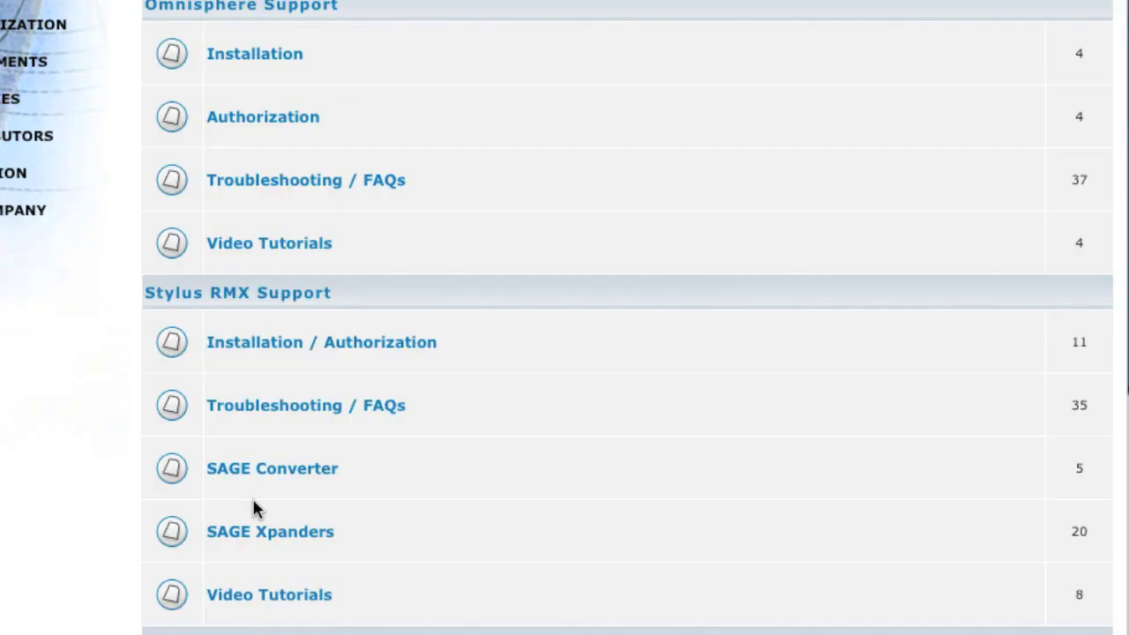
click(260, 596)
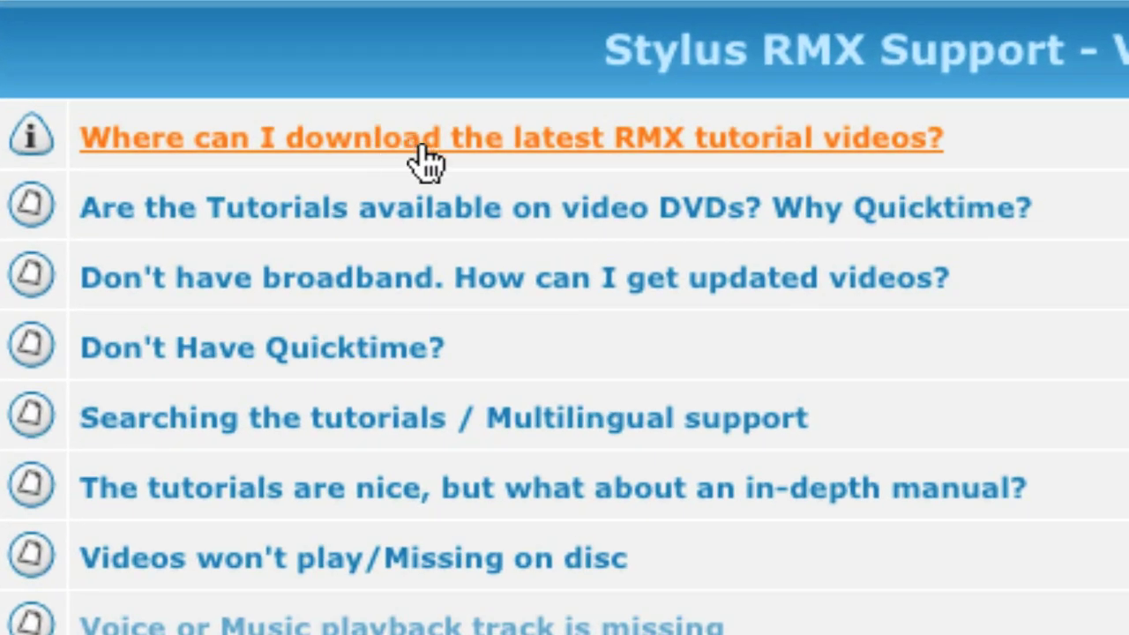
click(421, 161)
click(714, 136)
scroll(565, 352, down, 5)
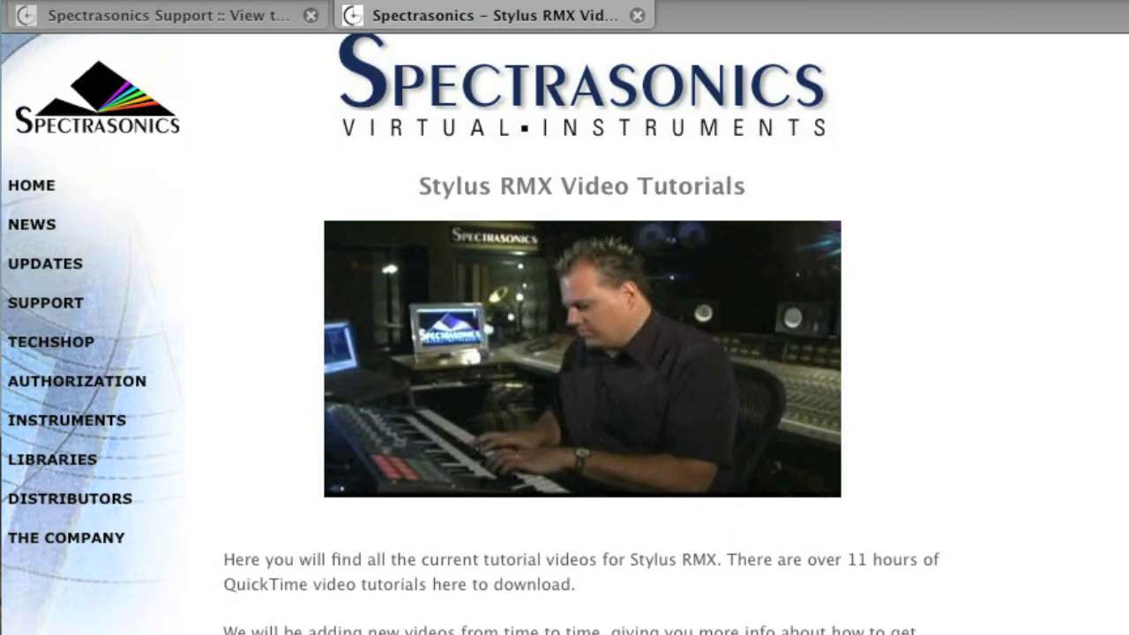
scroll(564, 353, down, 5)
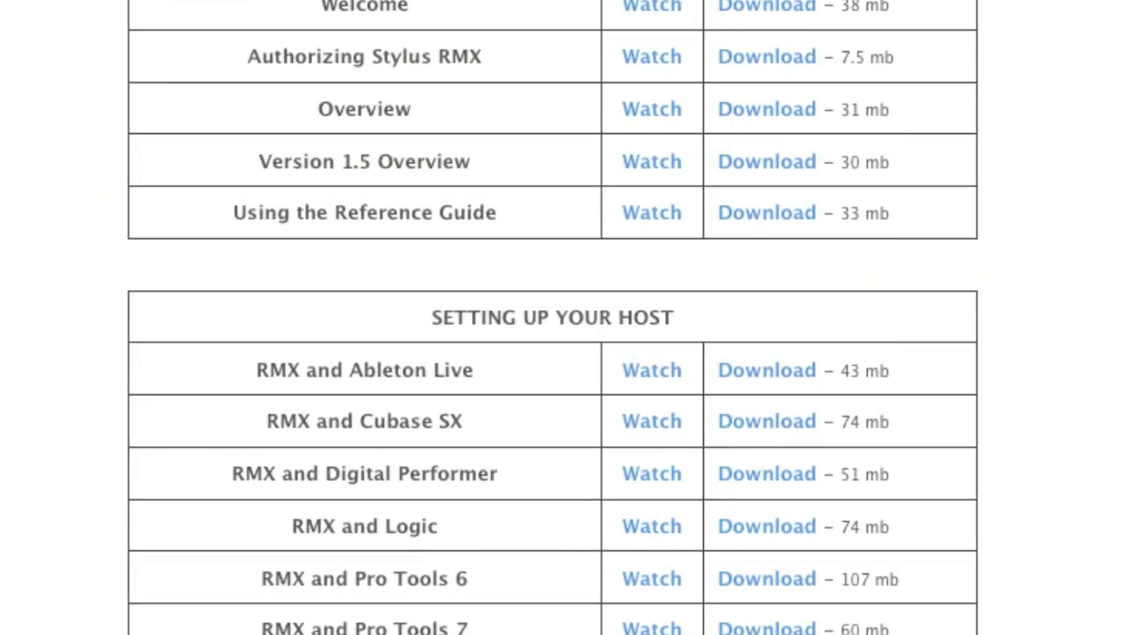
scroll(564, 353, down, 10)
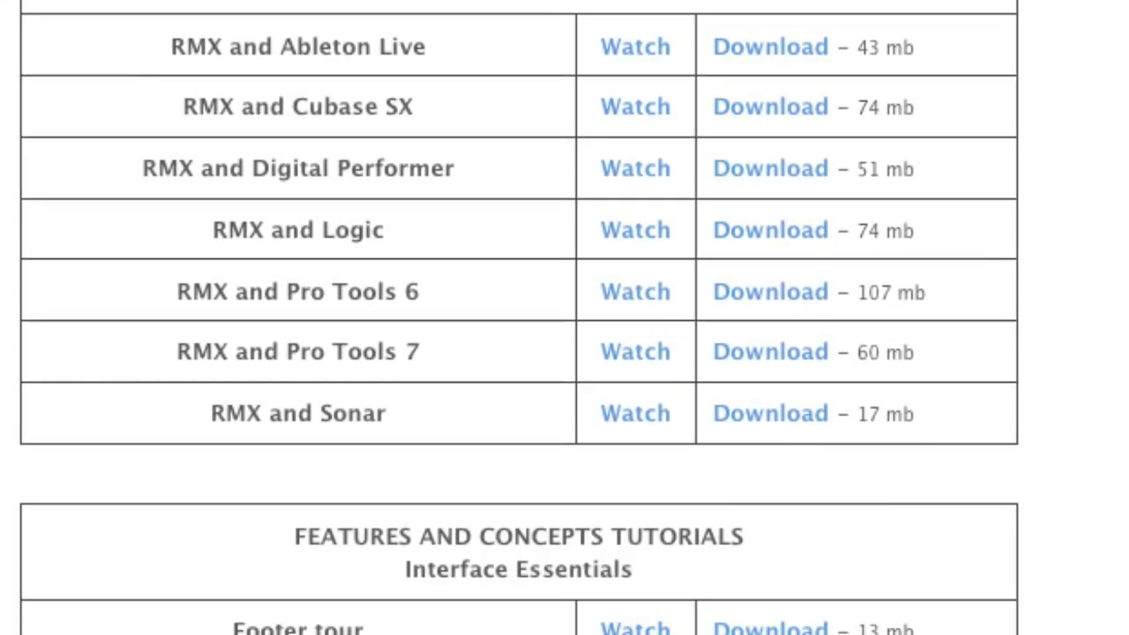
scroll(565, 353, down, 10)
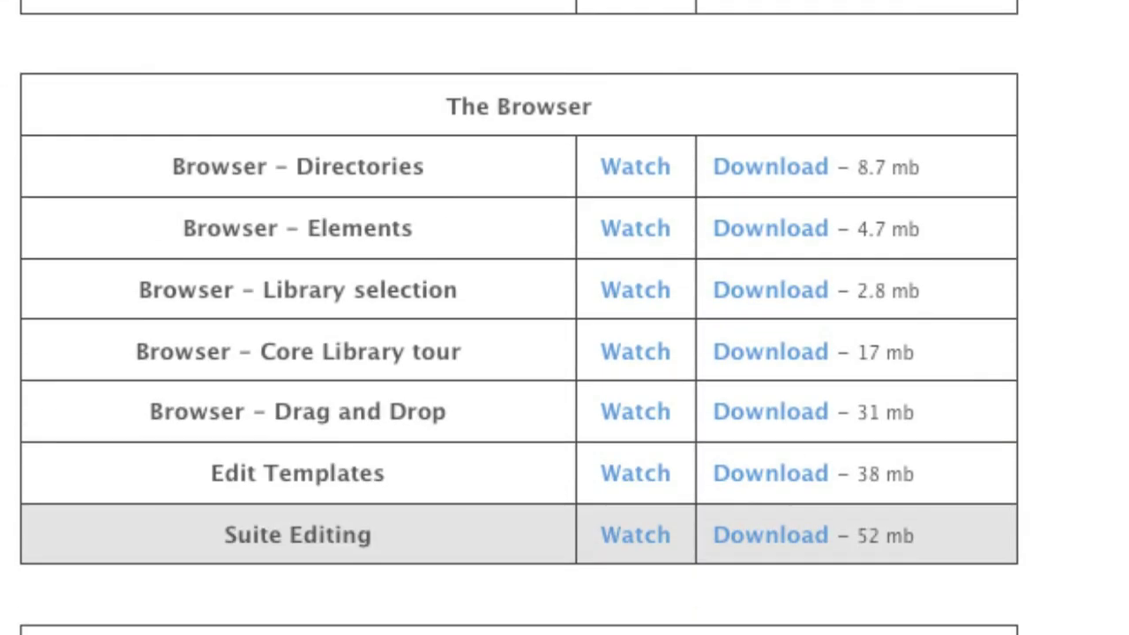
scroll(564, 353, down, 10)
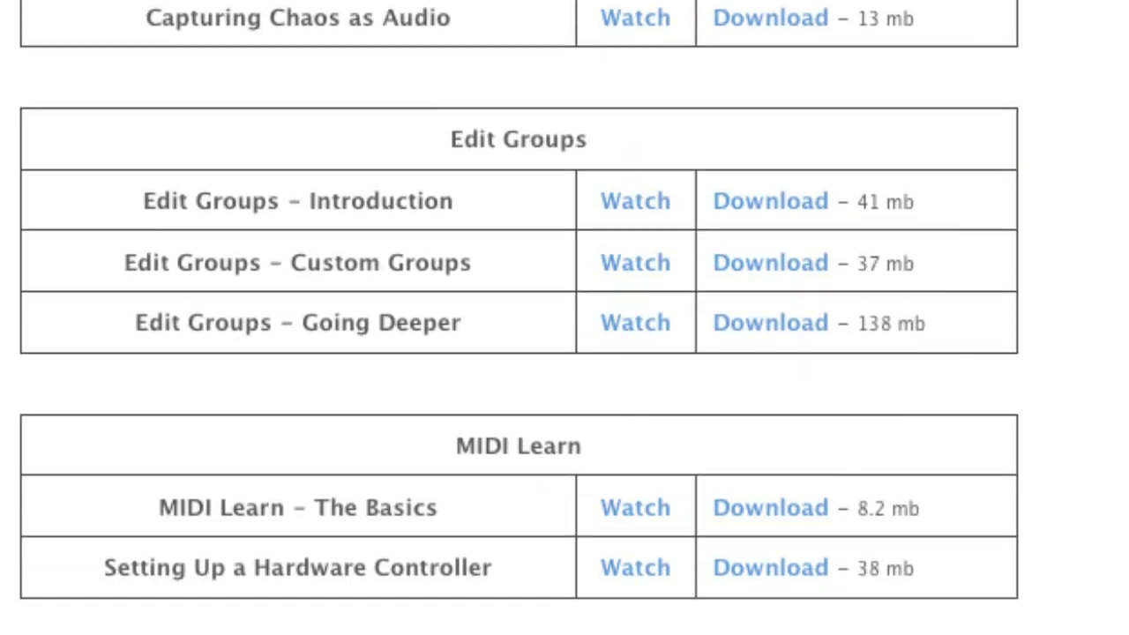
scroll(564, 353, down, 10)
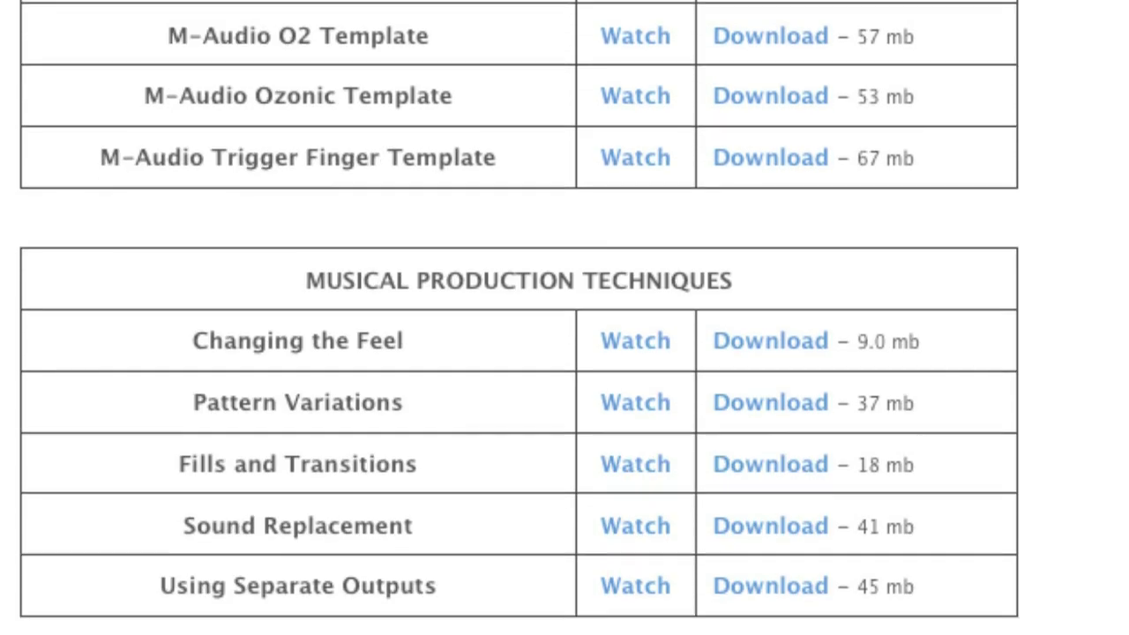
scroll(564, 352, down, 5)
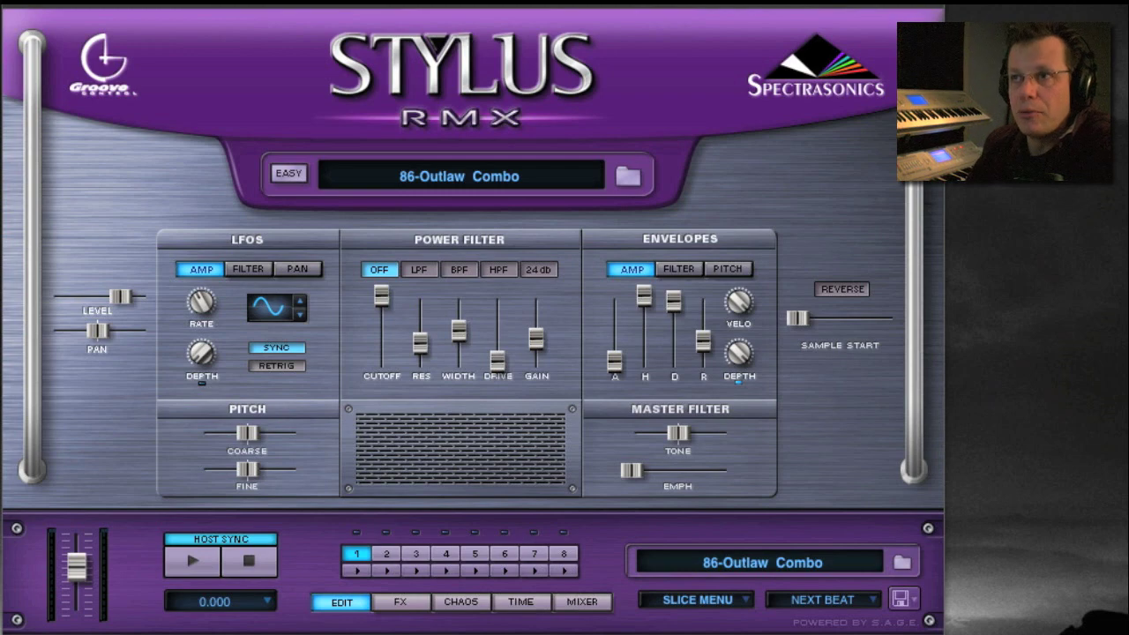
- Switch to the Time Designer page and review the Groove Lock options, leaving No Groove Lock
click(523, 602)
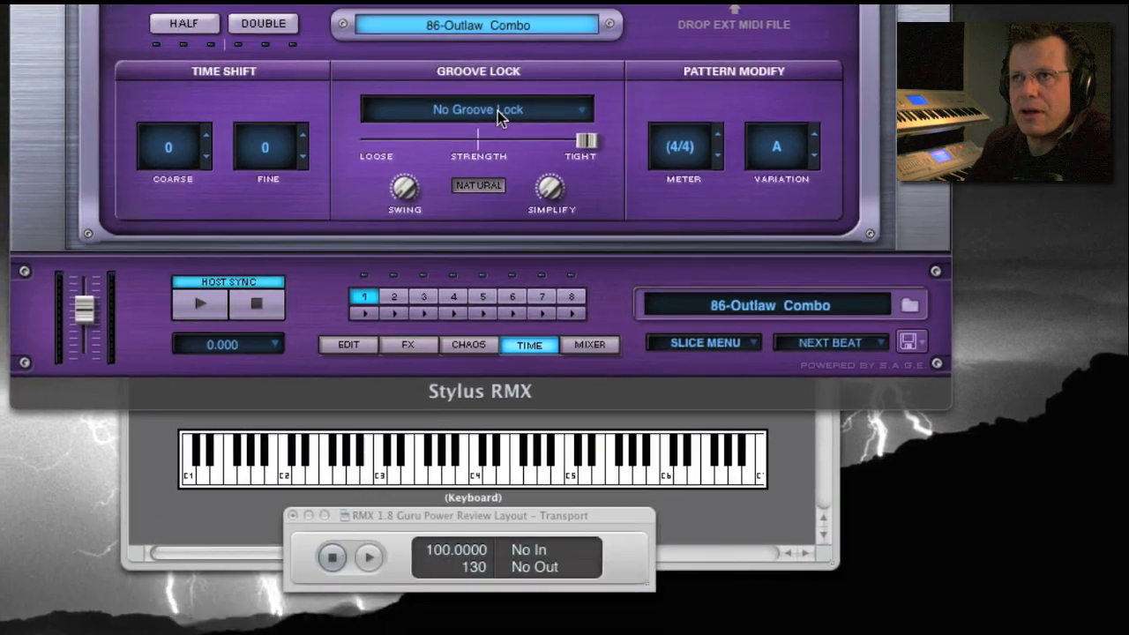
click(490, 368)
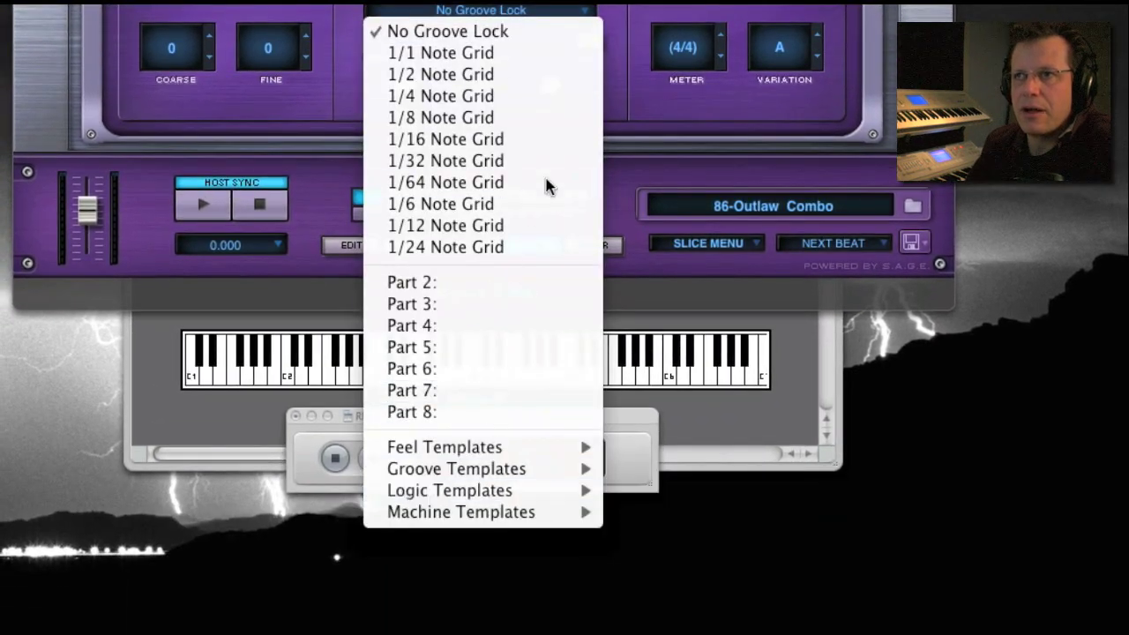
key(Escape)
- Browse the Time Designer preset menu and its swing submenus without applying a preset
click(304, 91)
mouse_move(347, 108)
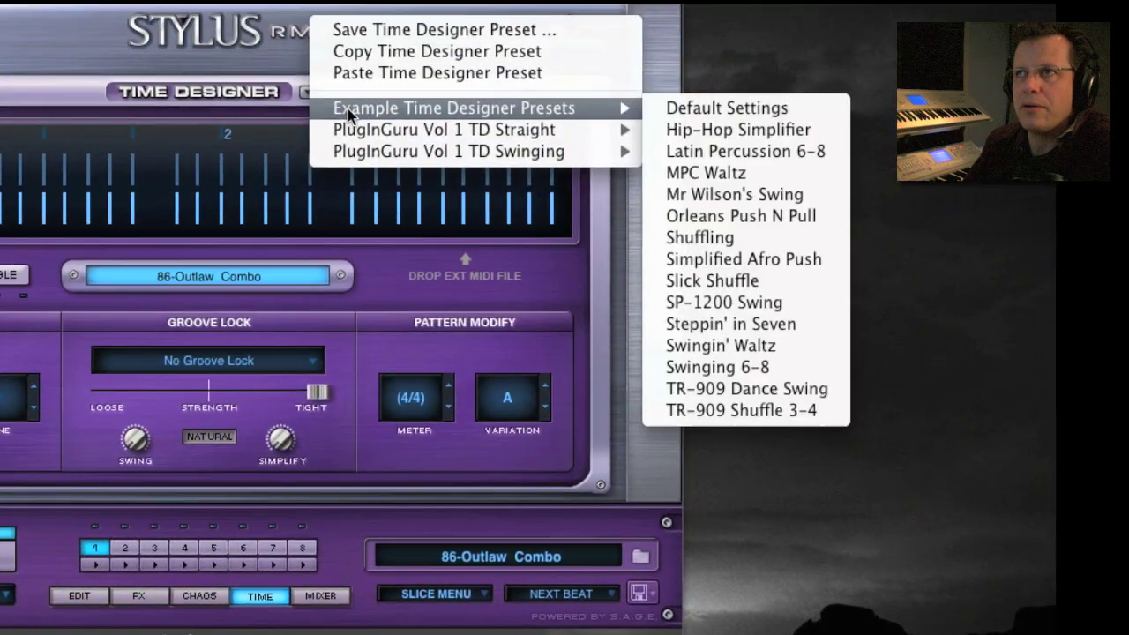
click(491, 220)
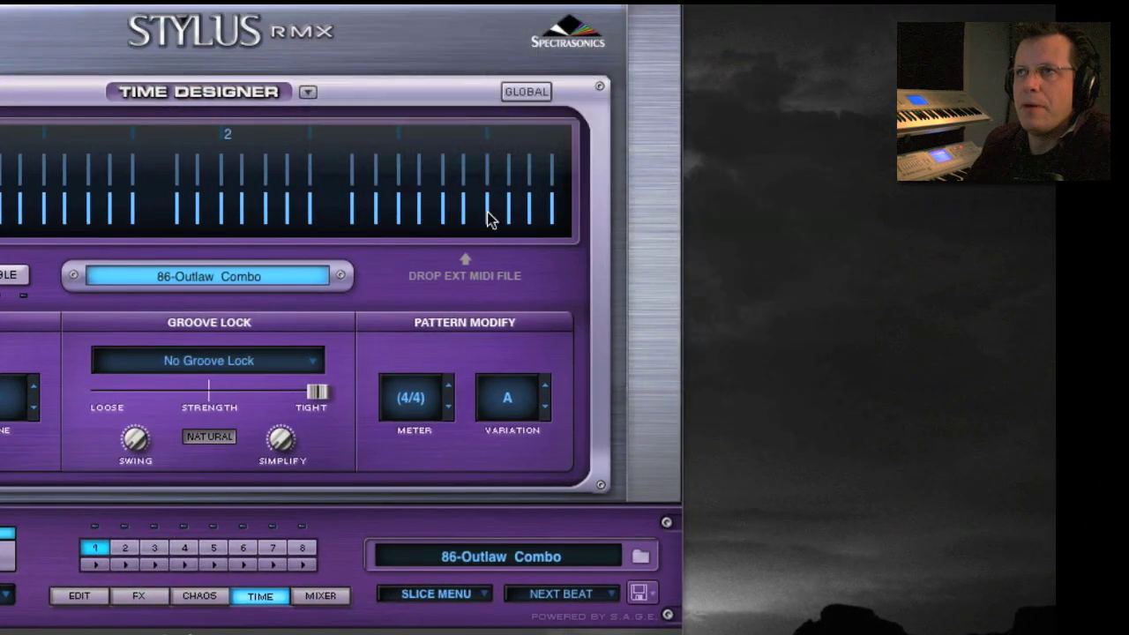
click(305, 90)
mouse_move(456, 132)
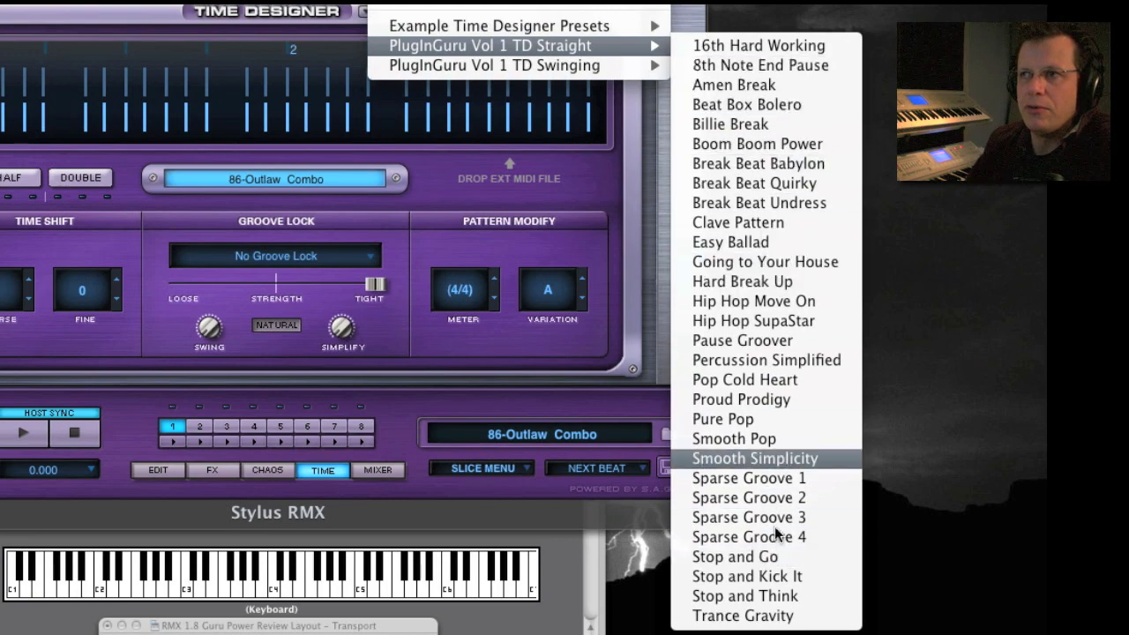
mouse_move(547, 65)
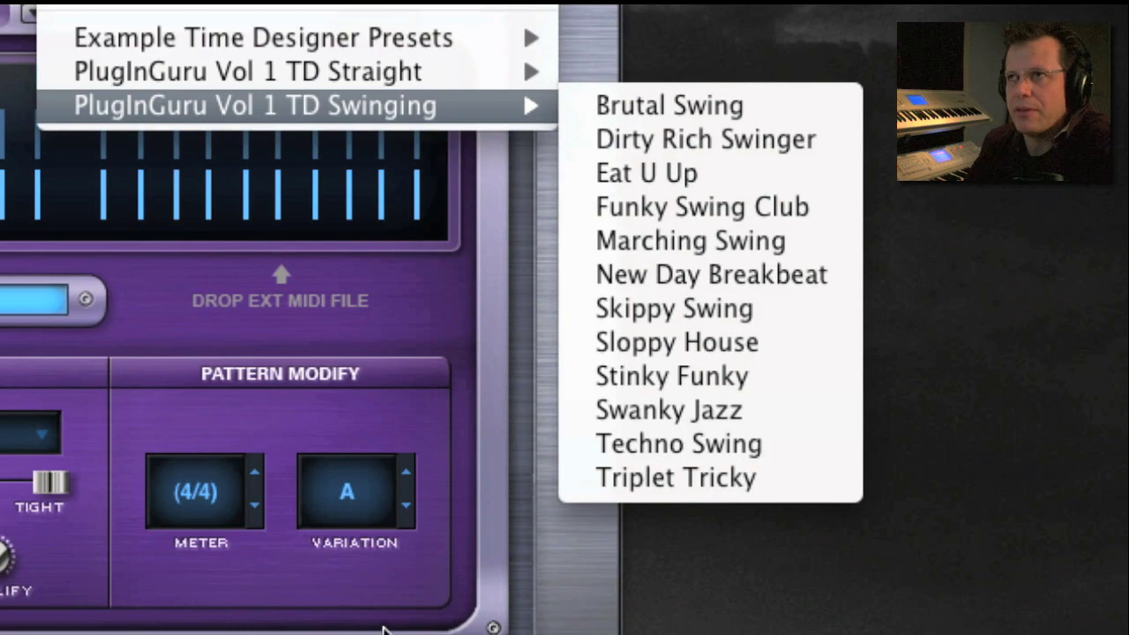
click(345, 613)
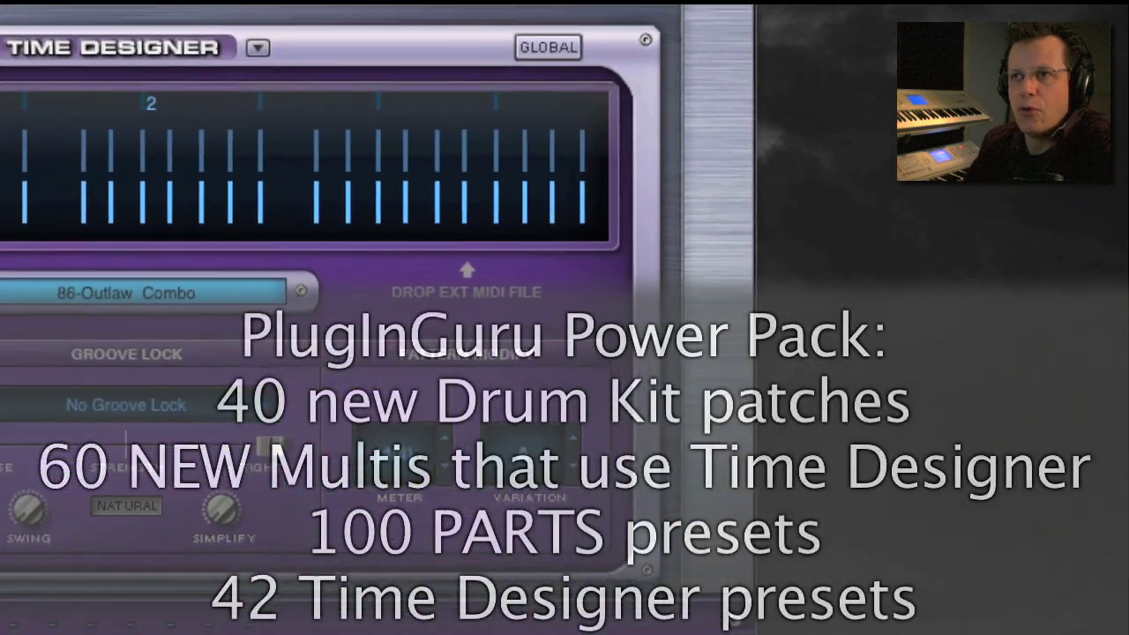
- Browse the PlugInGuru Vol 1 Multis presets on the Mixer page without loading, then show the disk menu's Multi/Part options
click(384, 35)
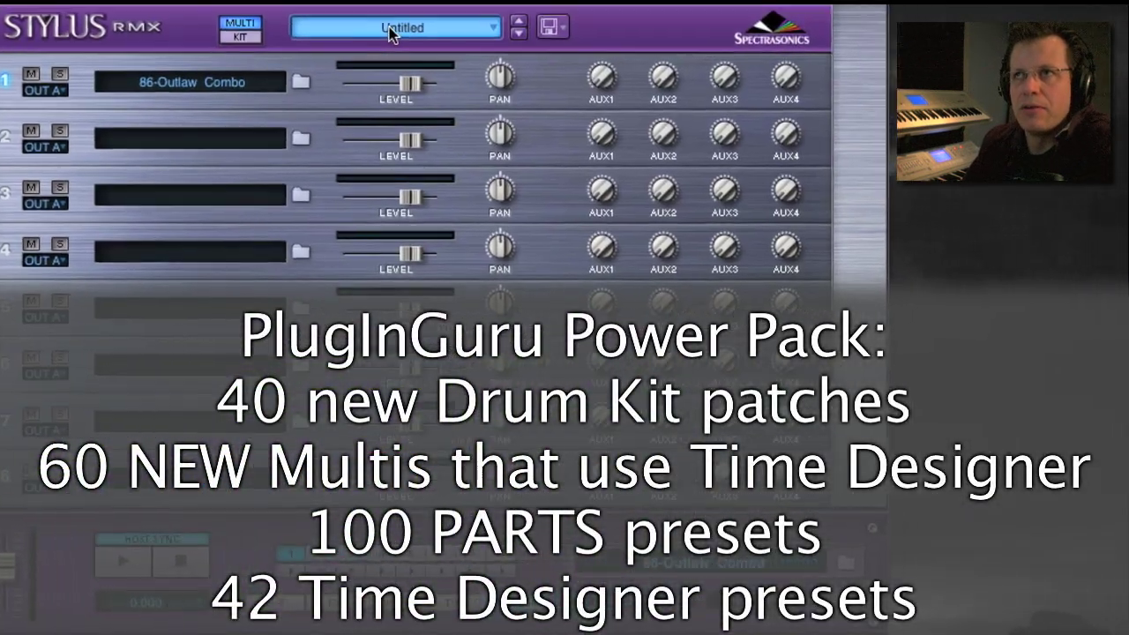
click(391, 33)
mouse_move(454, 51)
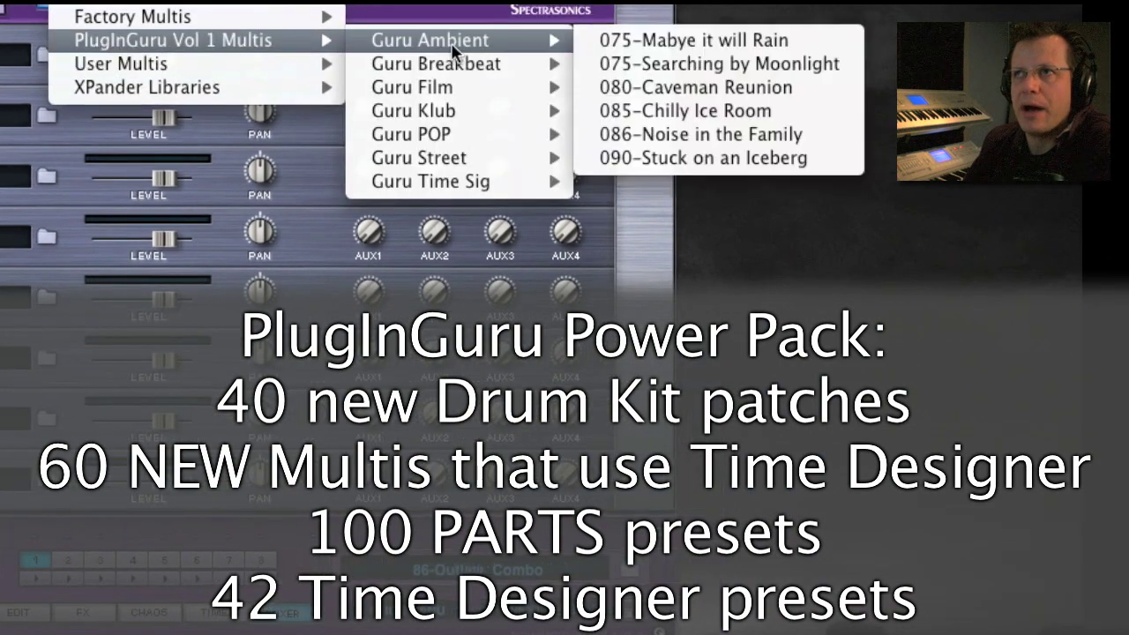
mouse_move(454, 137)
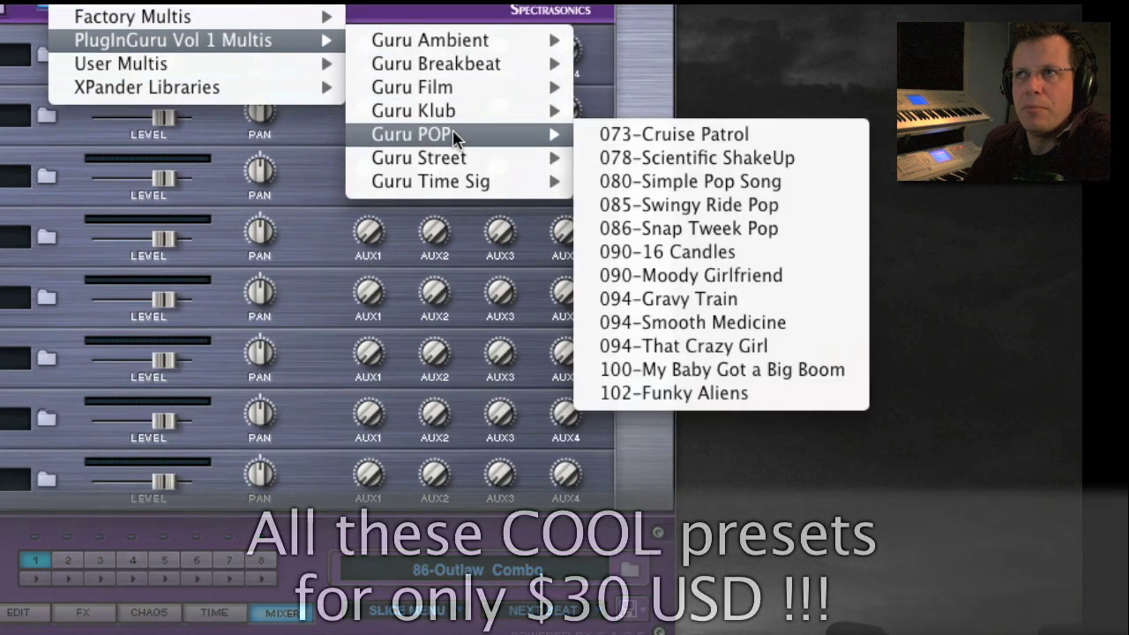
mouse_move(468, 183)
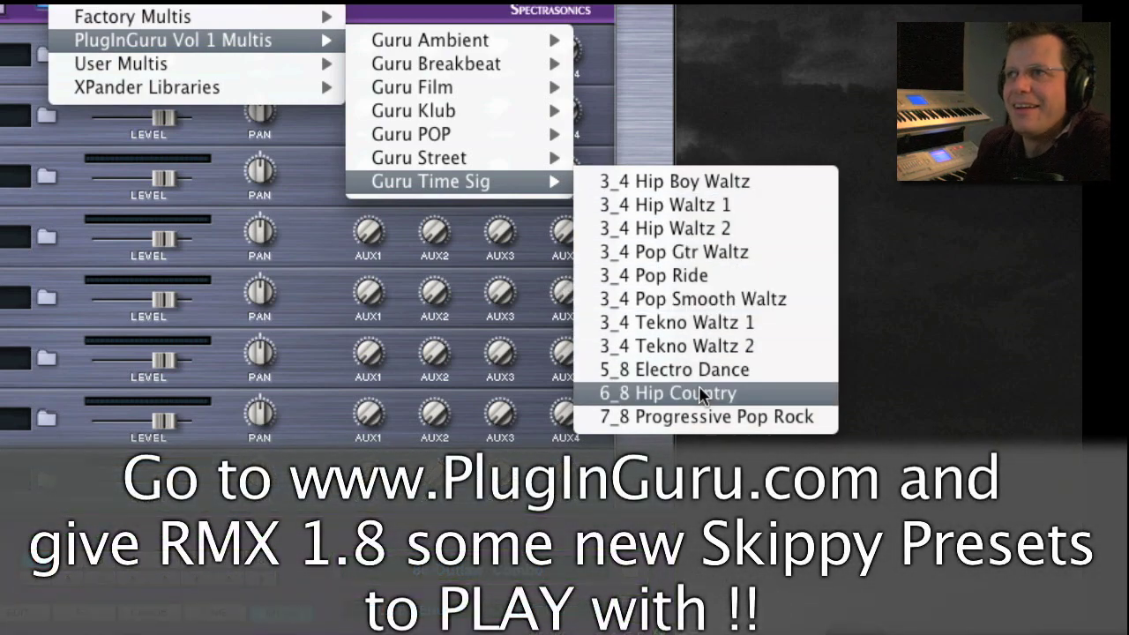
click(328, 409)
click(628, 607)
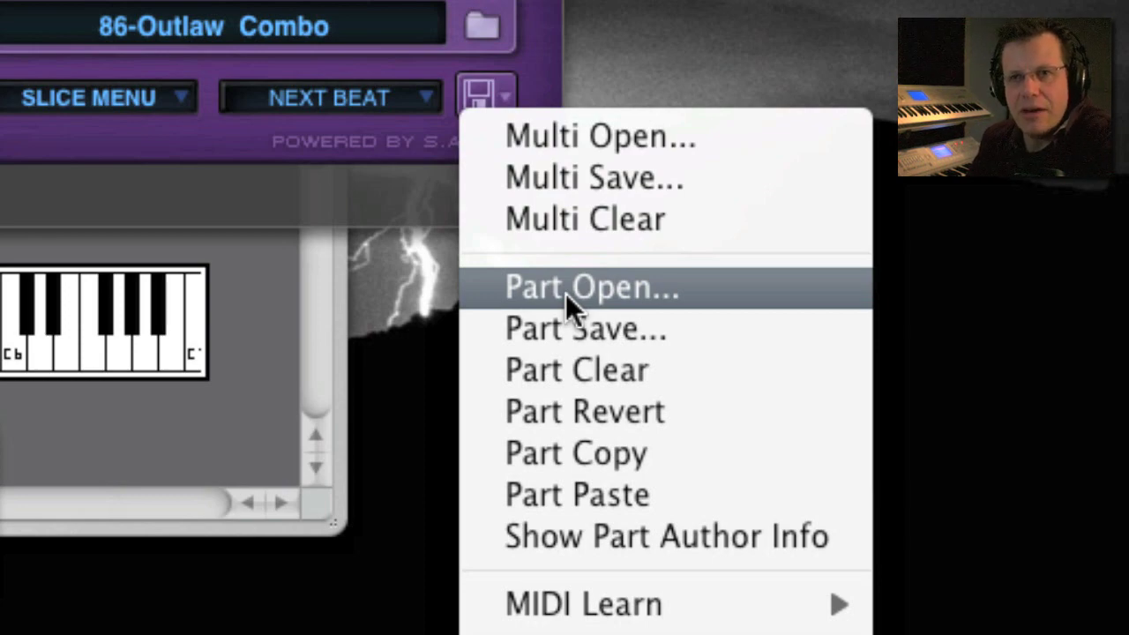
- Browse the Parts folder for a part preset file, then cancel
click(565, 294)
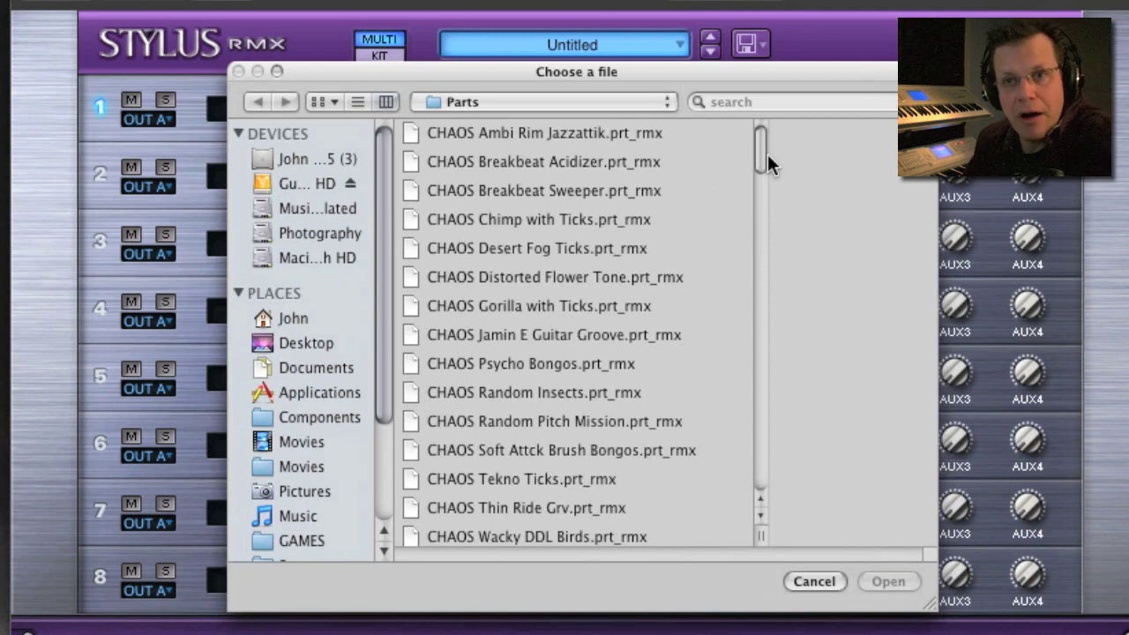
drag(760, 153, 762, 509)
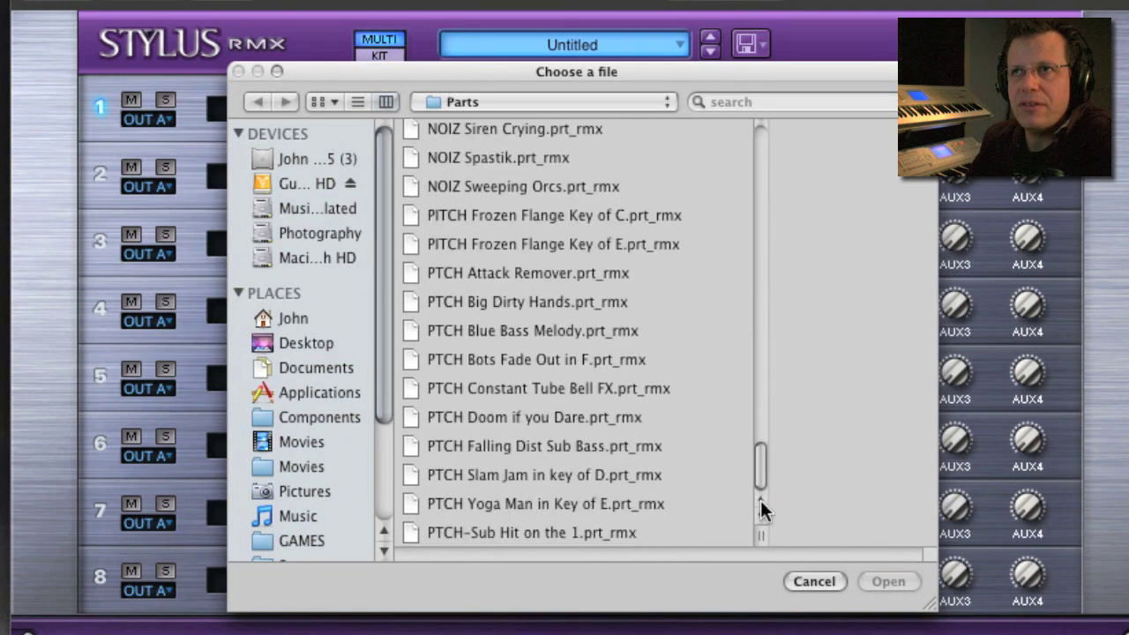
click(813, 581)
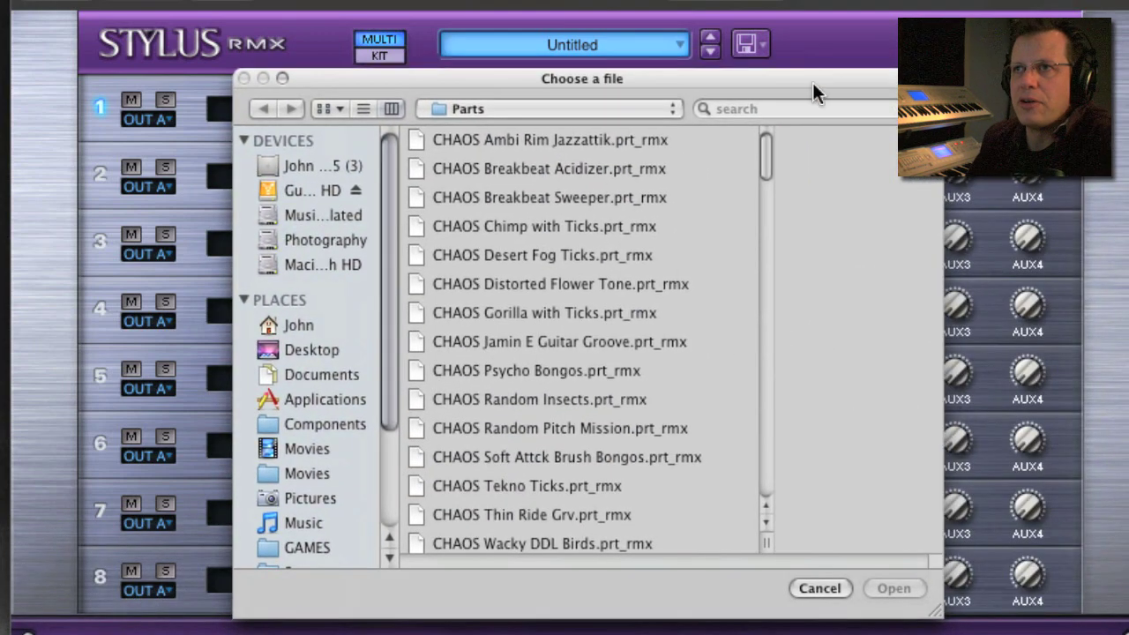
- Select the MIX Sweet Claps in a Room part file, then close the chooser without loading it
scroll(567, 335, down, 10)
scroll(501, 359, down, 5)
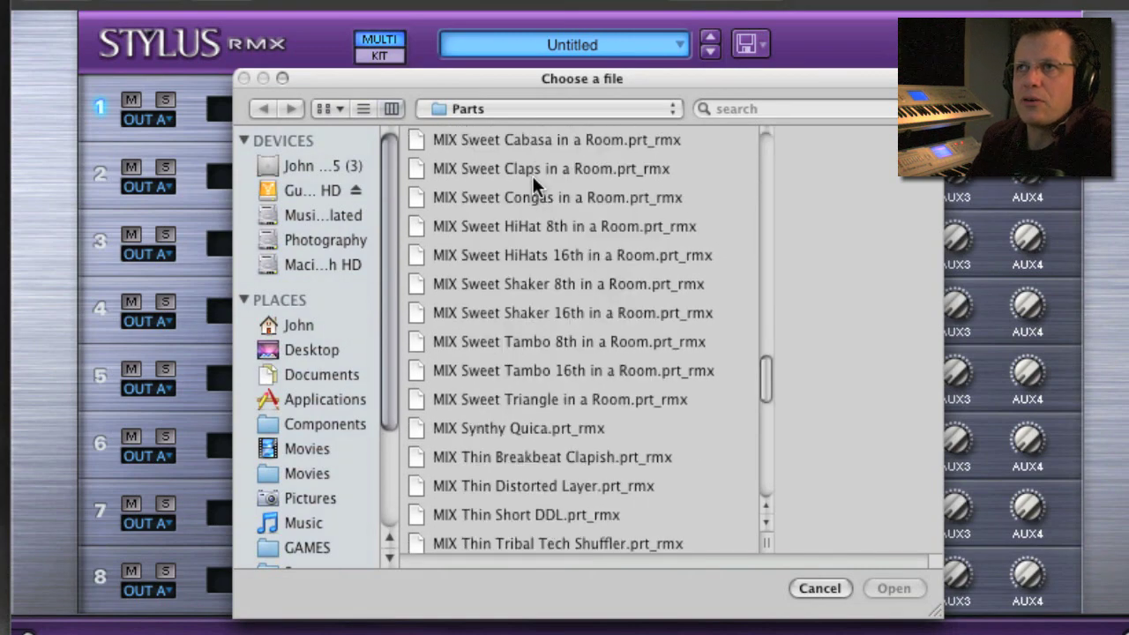
click(532, 176)
scroll(576, 556, left, 5)
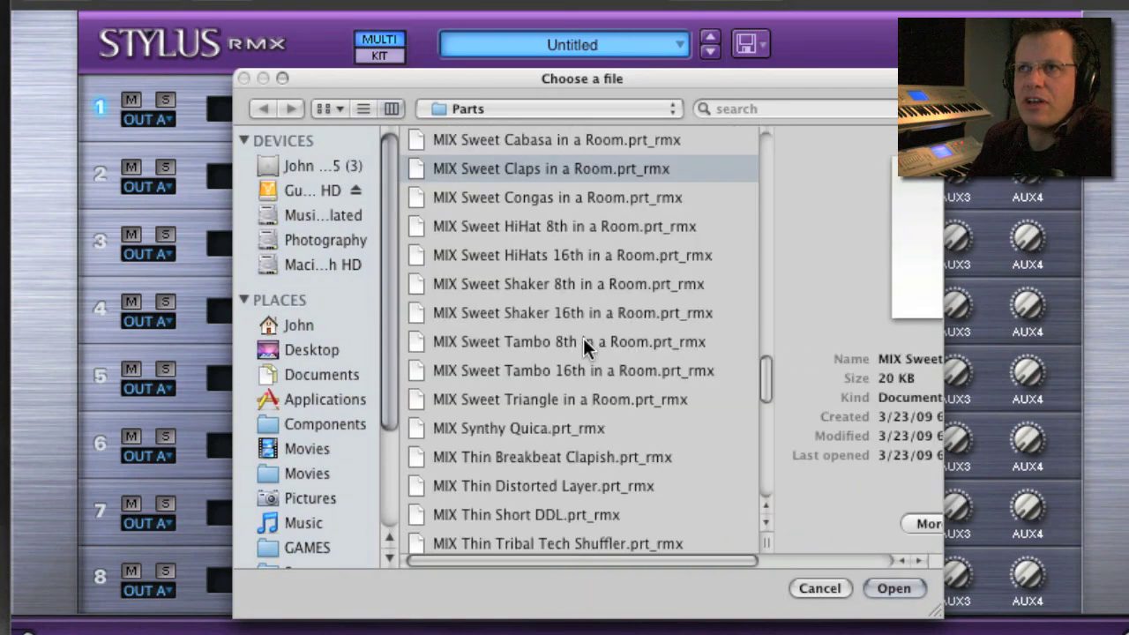
scroll(554, 373, down, 10)
scroll(496, 379, down, 2)
scroll(496, 379, up, 15)
scroll(519, 361, up, 4)
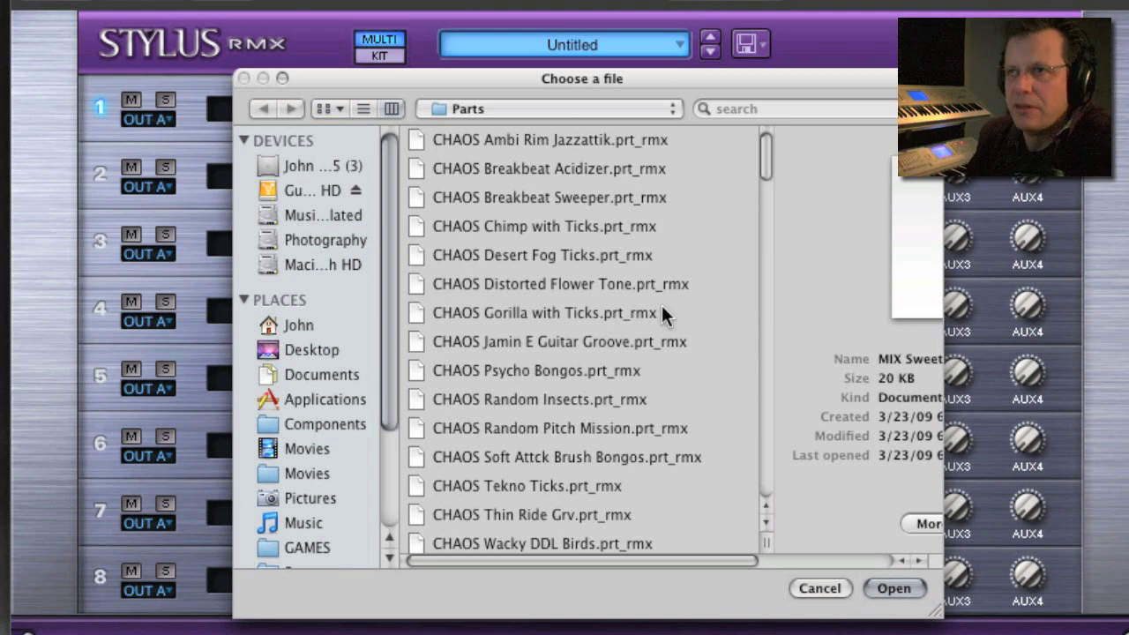
click(825, 593)
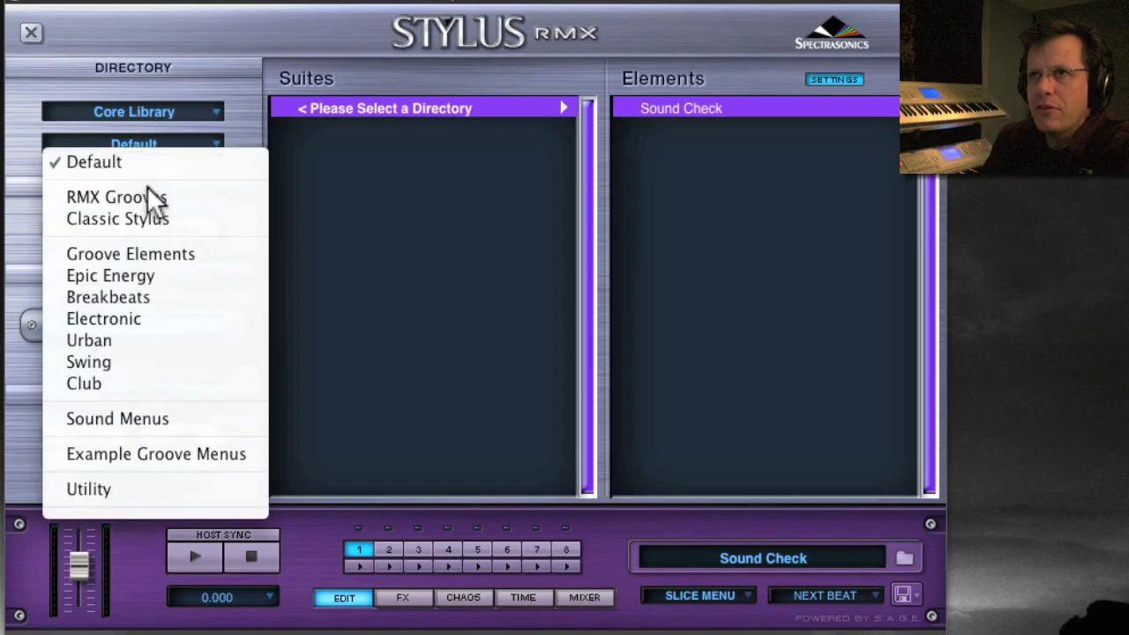
- In RMX Grooves, audition 80-Shuttle Combo 1a, 85-Acetate Beat 1 and 85-Acetate No Kick
click(152, 199)
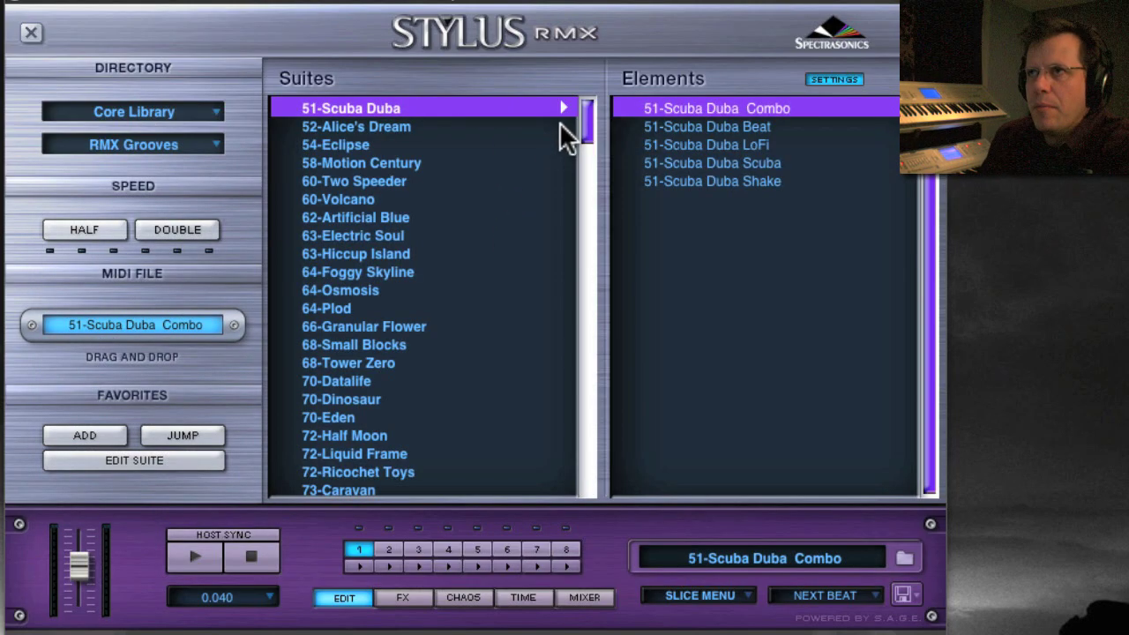
drag(585, 115, 593, 495)
drag(516, 609, 507, 547)
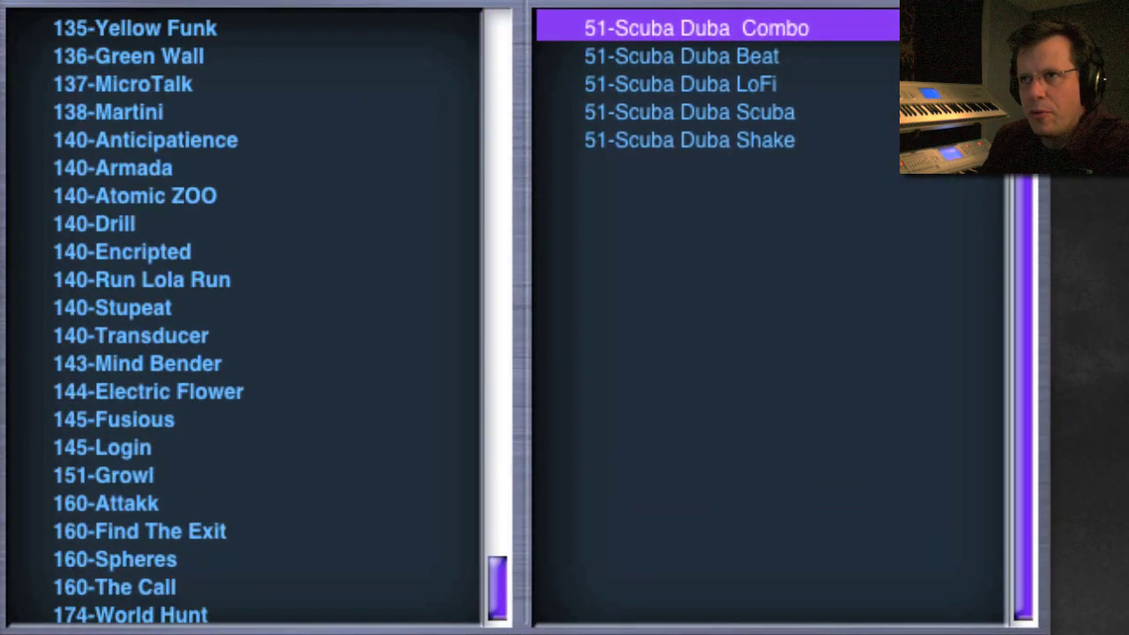
drag(497, 587, 579, 114)
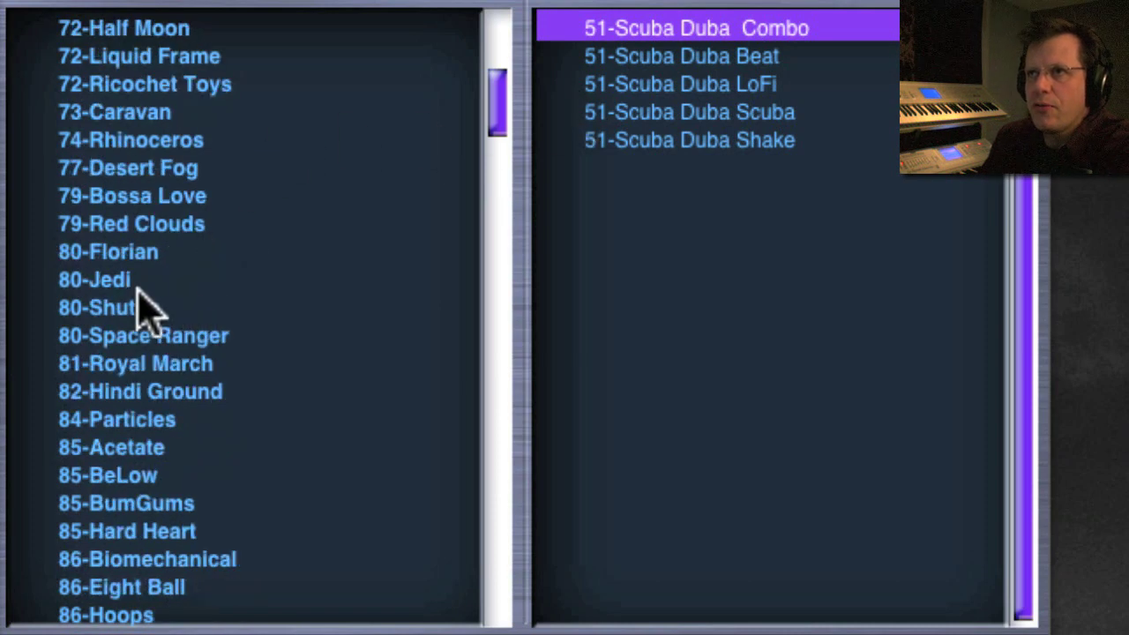
click(192, 307)
click(676, 31)
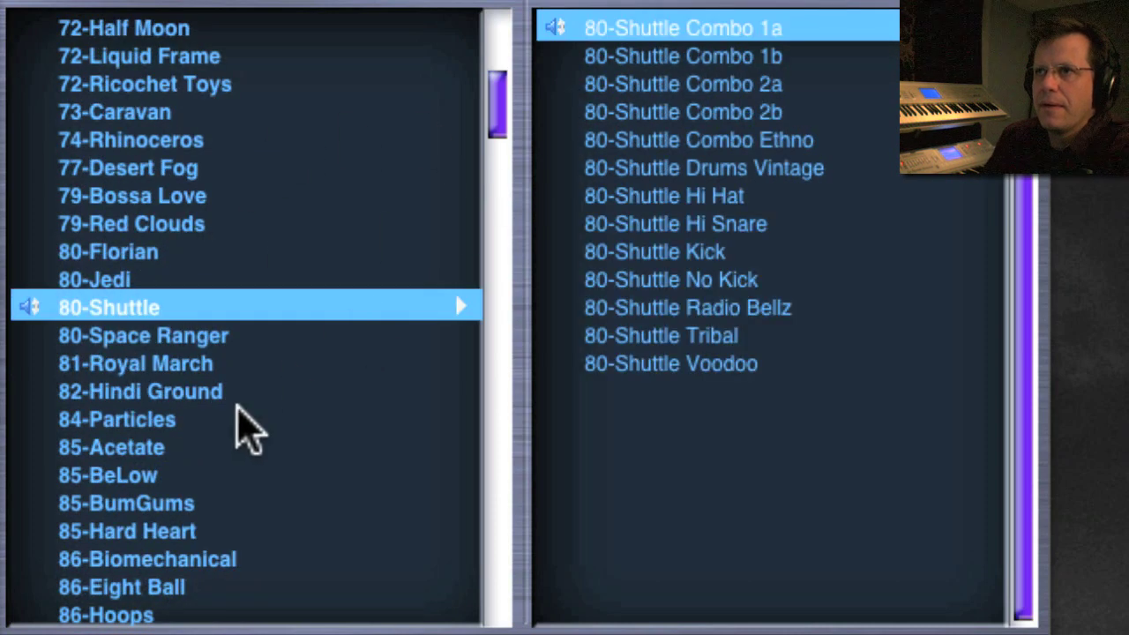
click(167, 447)
click(721, 32)
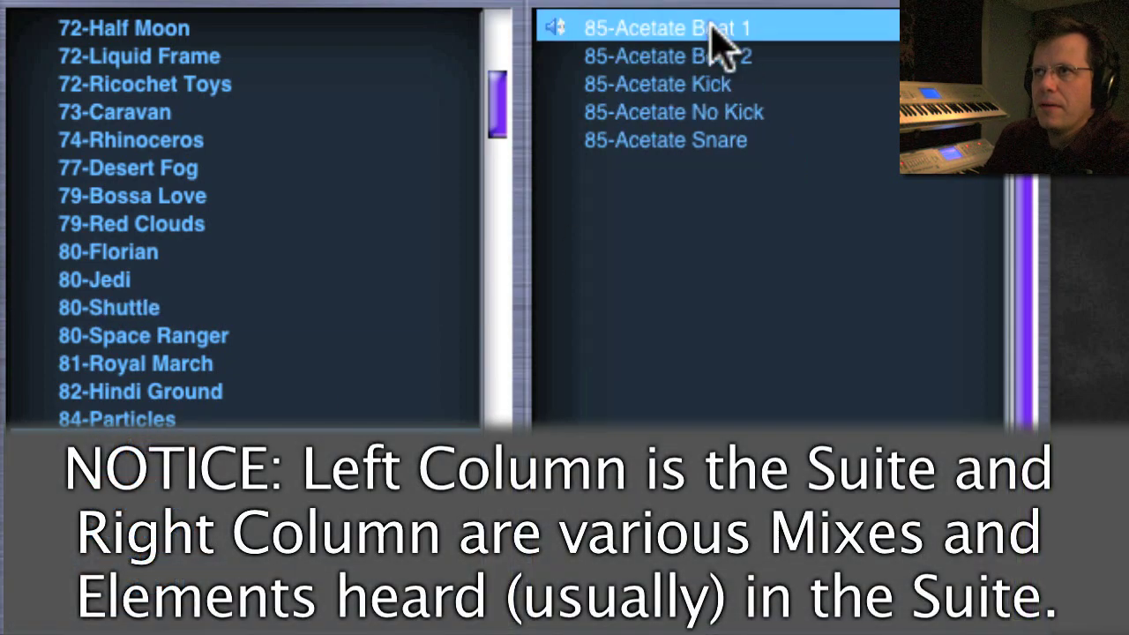
scroll(494, 114, down, 4)
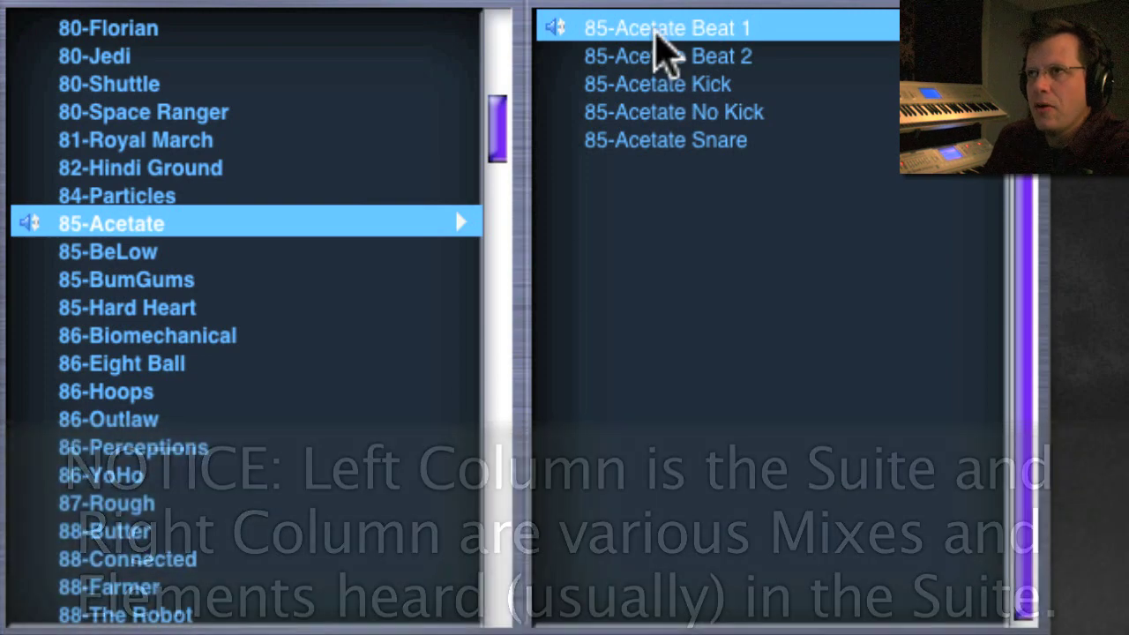
click(666, 112)
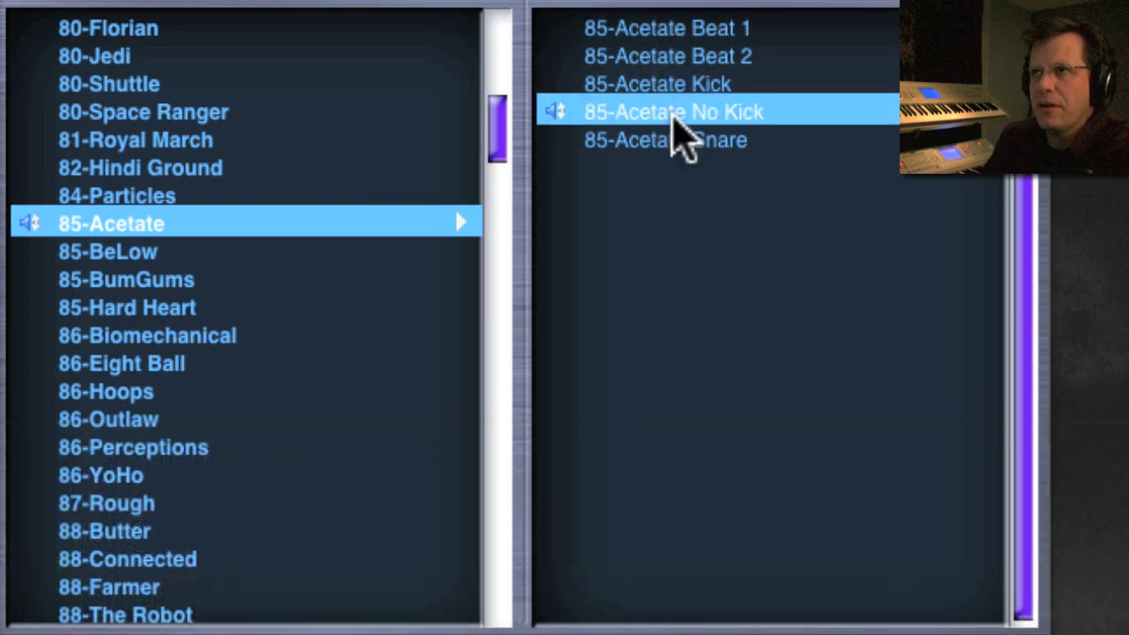
scroll(168, 397, down, 2)
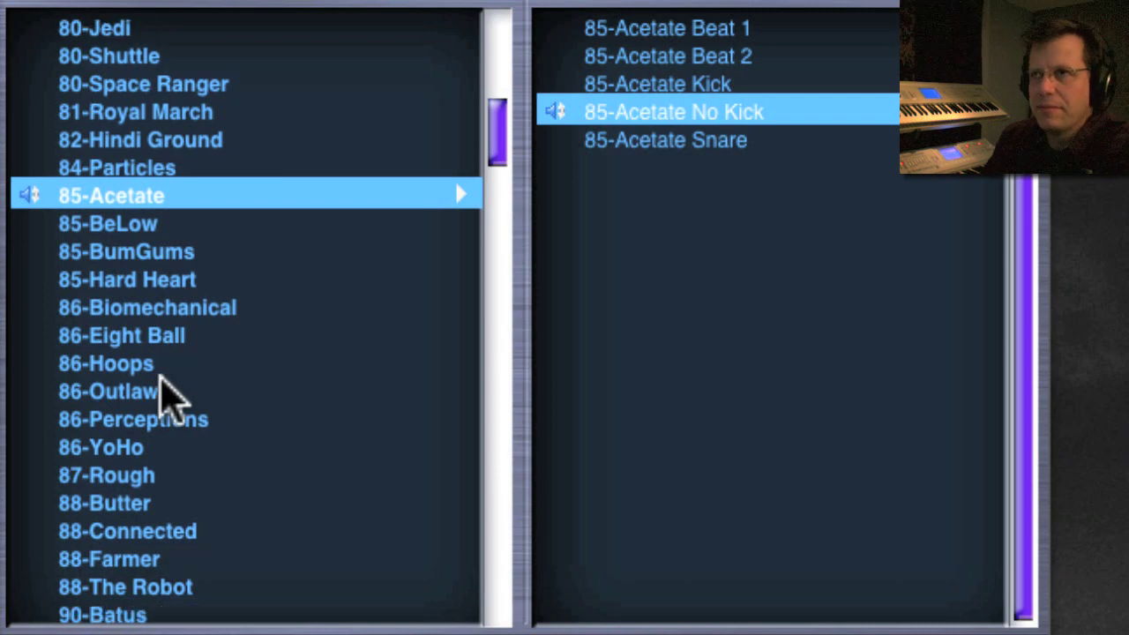
- Audition 86-Outlaw Metal Jangle and Combo, 92-Lollipop Combo and 100-Big Norm Combo, raising tempo to 102
click(157, 369)
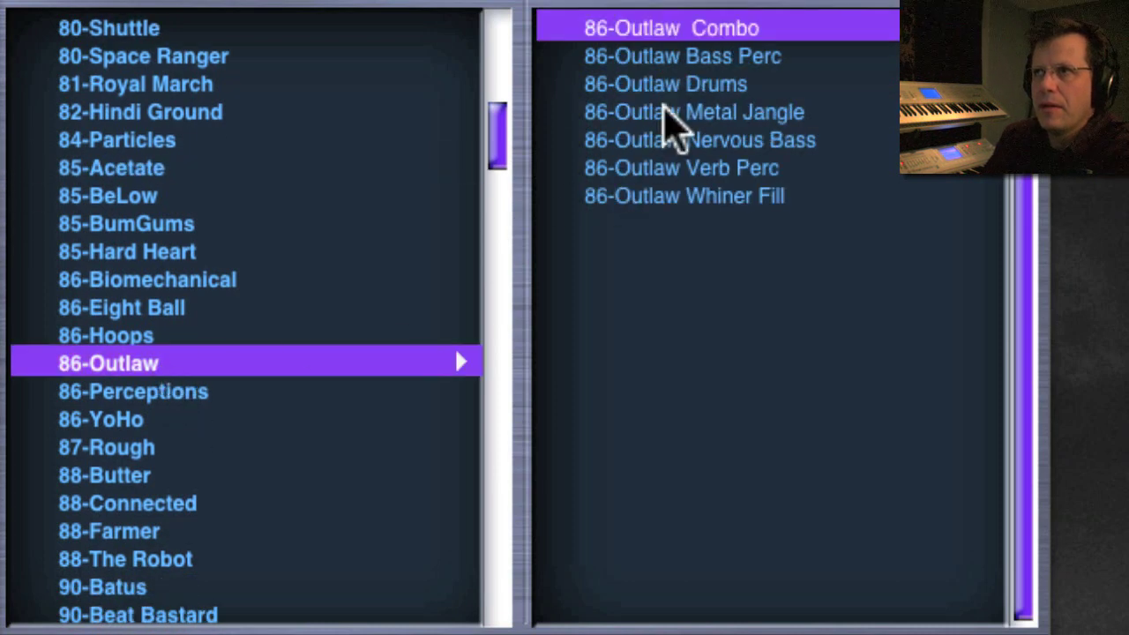
click(663, 115)
click(663, 28)
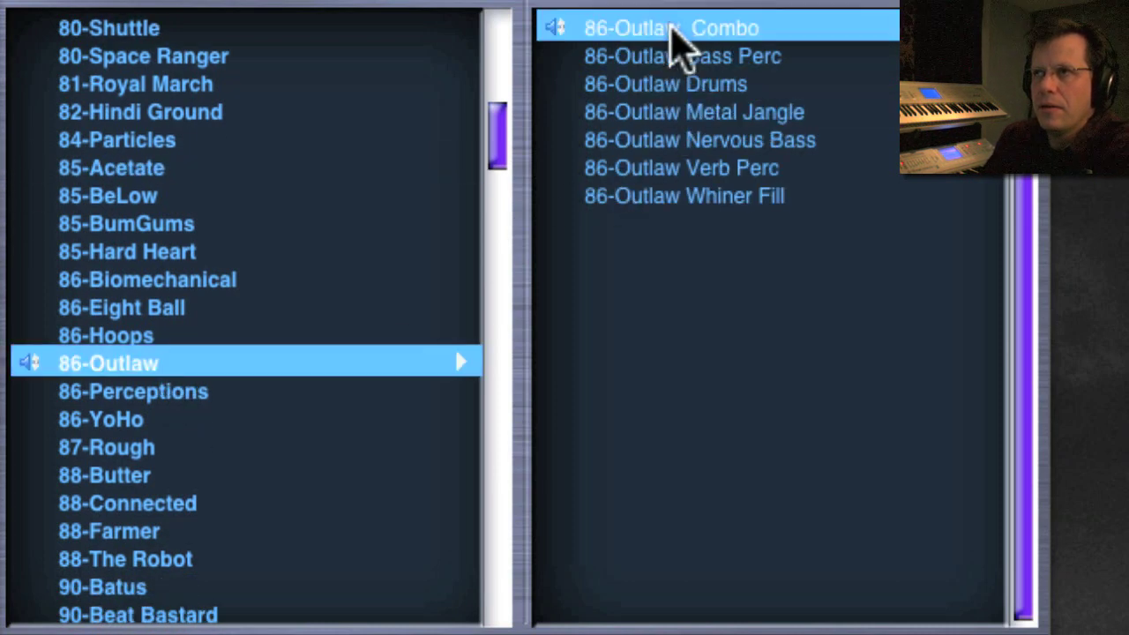
drag(492, 139, 497, 202)
scroll(300, 256, down, 3)
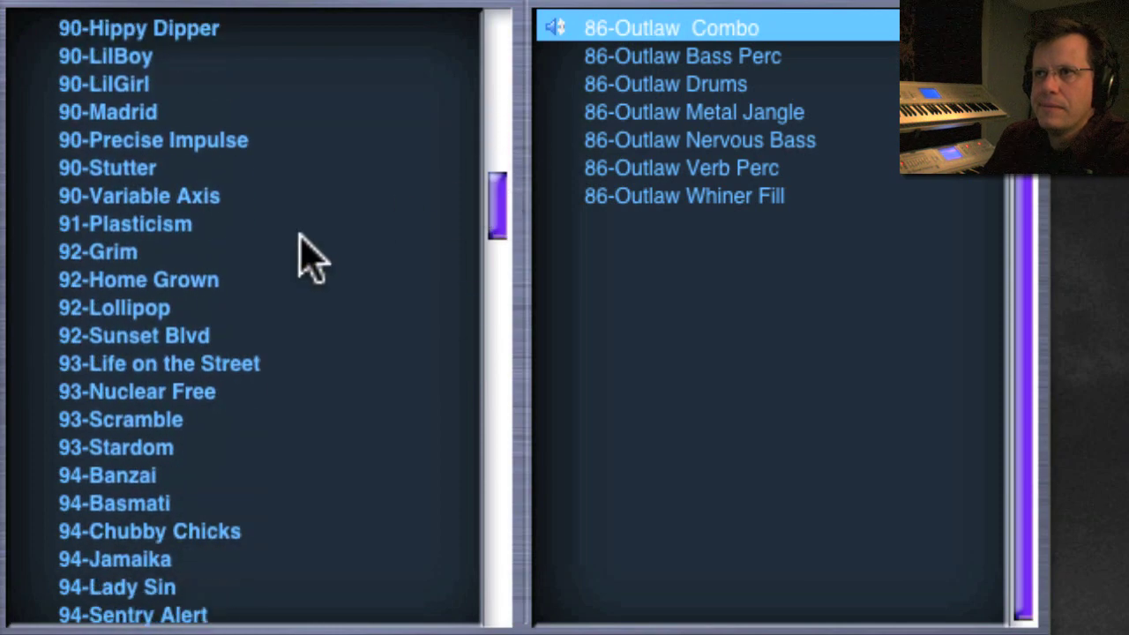
click(113, 308)
click(697, 31)
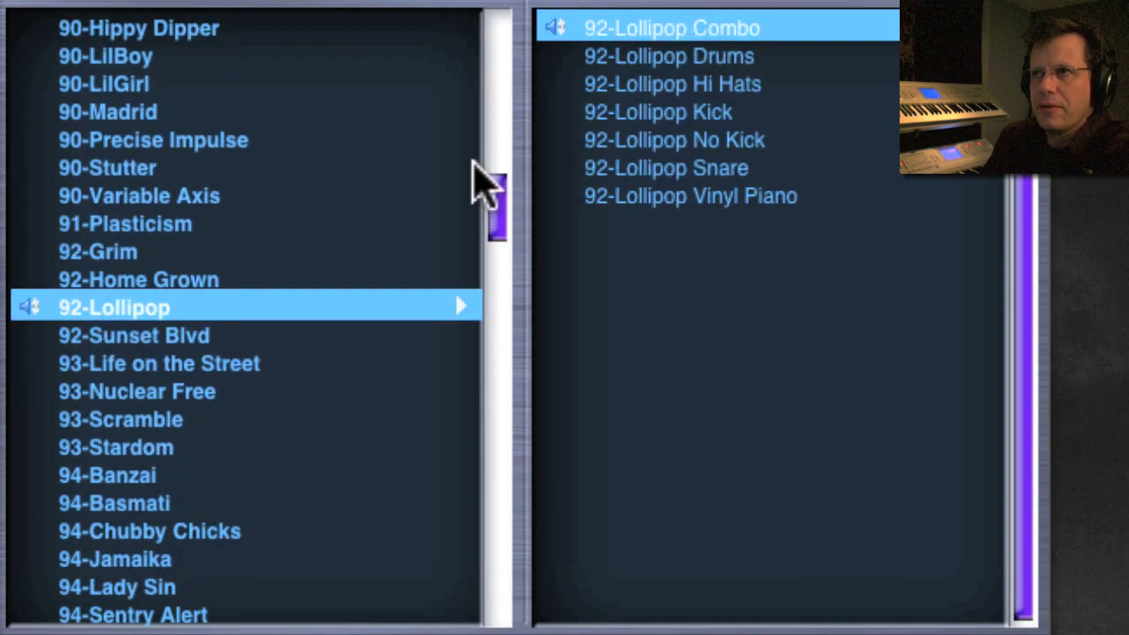
drag(491, 202, 497, 249)
scroll(424, 264, down, 3)
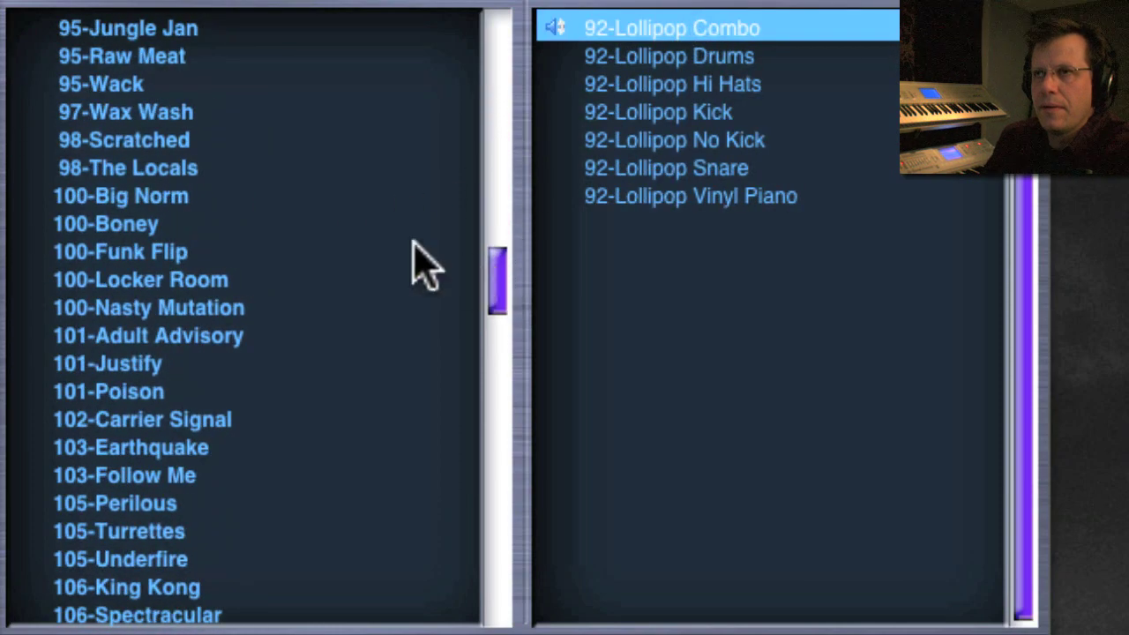
click(132, 196)
click(629, 31)
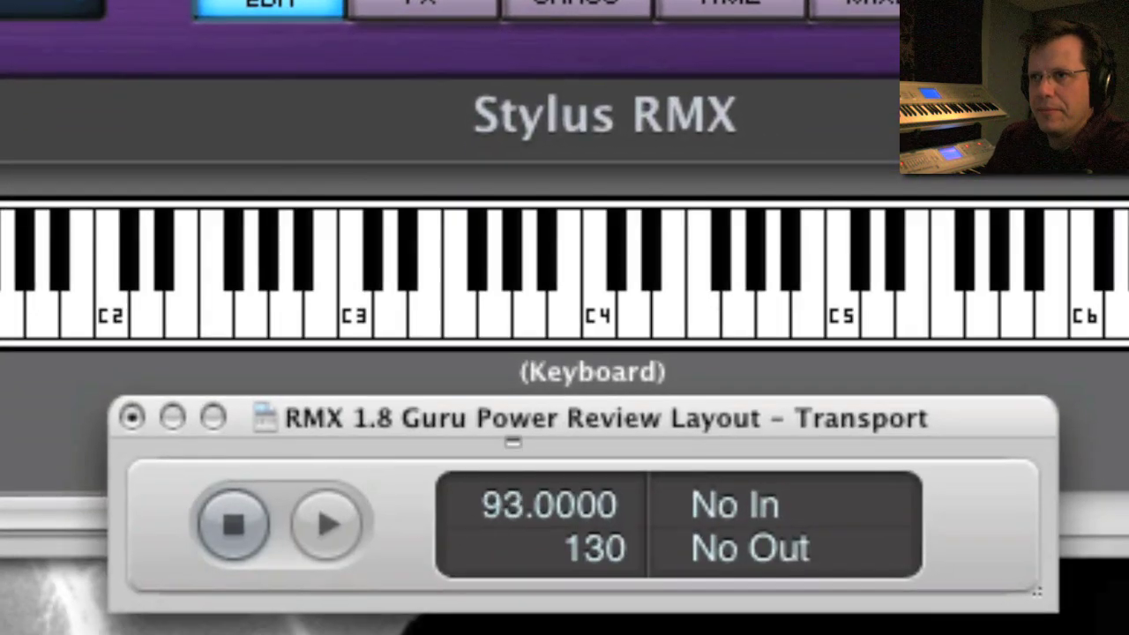
drag(515, 414, 512, 381)
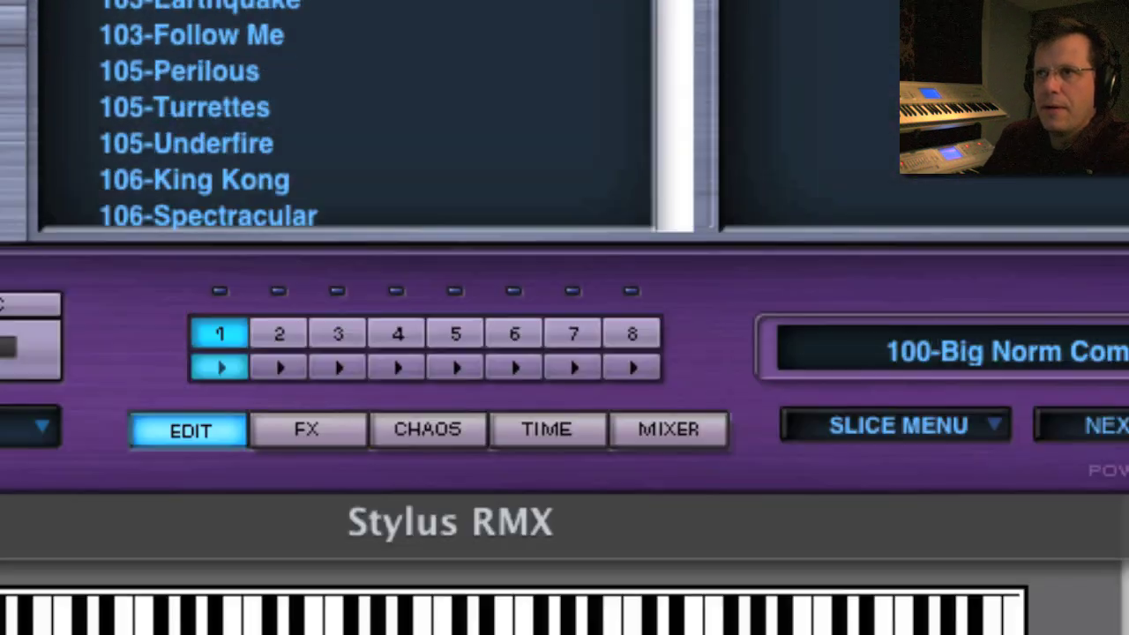
- Try 101-Justify and 110-Beat Petite, then audition the 114-Spazoo Beat, Combo, Vocochopper, Drums and Bubble Art grooves
click(139, 361)
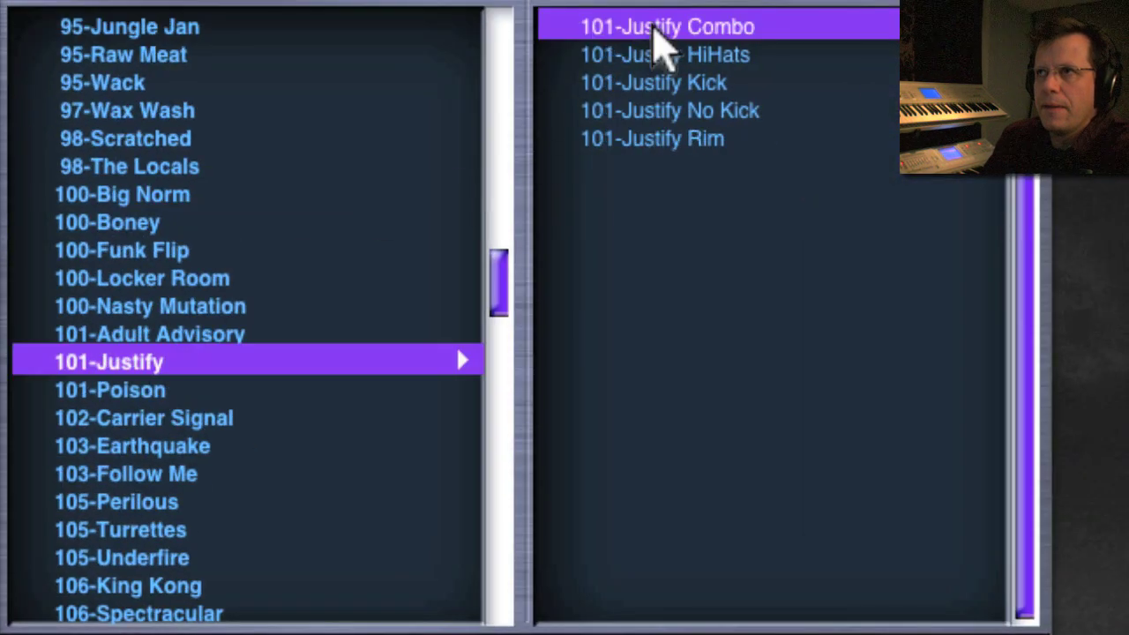
drag(497, 304, 489, 398)
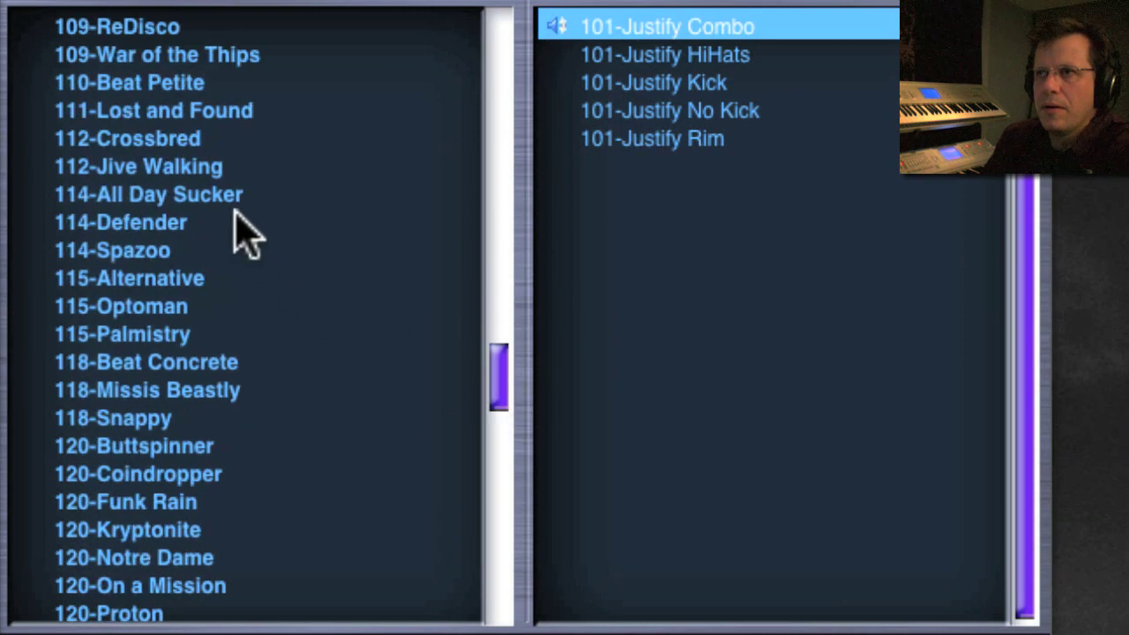
click(188, 86)
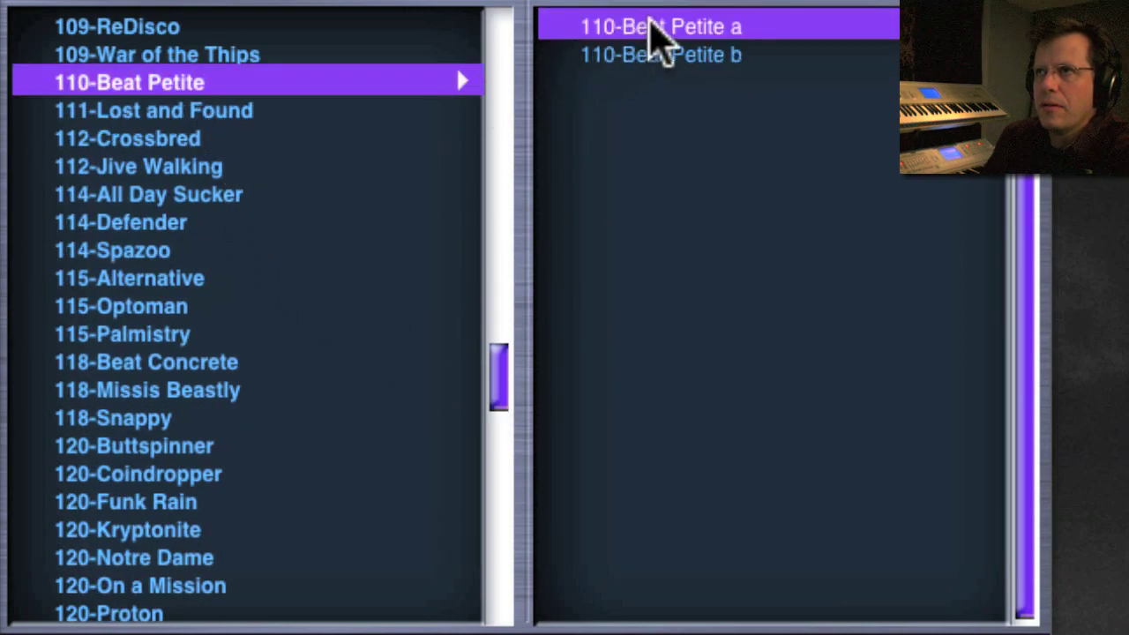
click(157, 251)
click(678, 51)
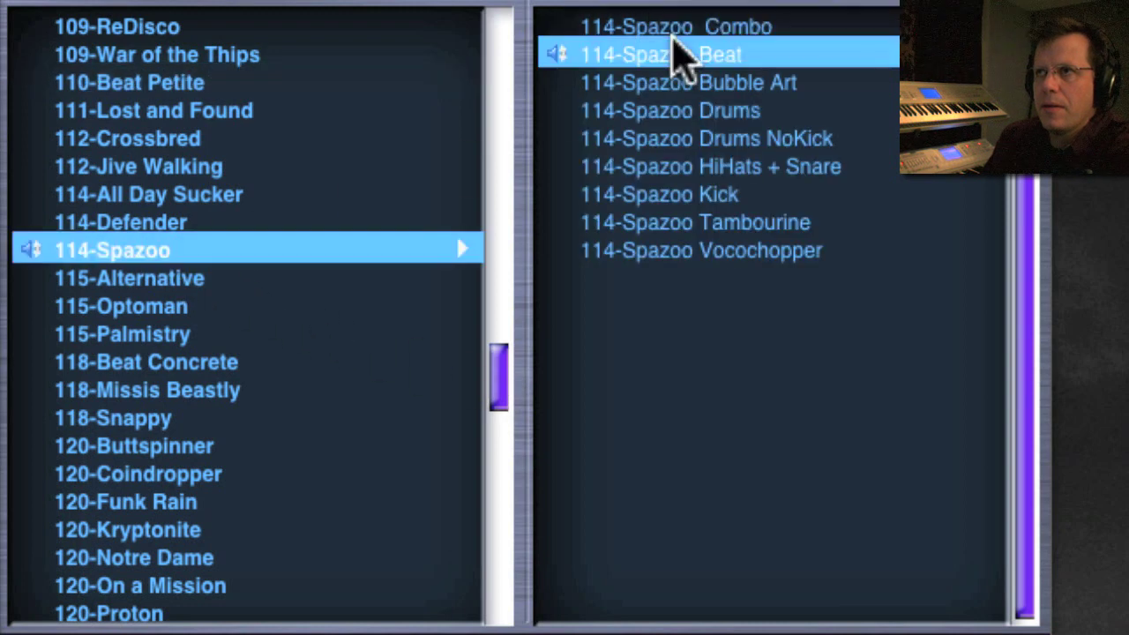
click(676, 32)
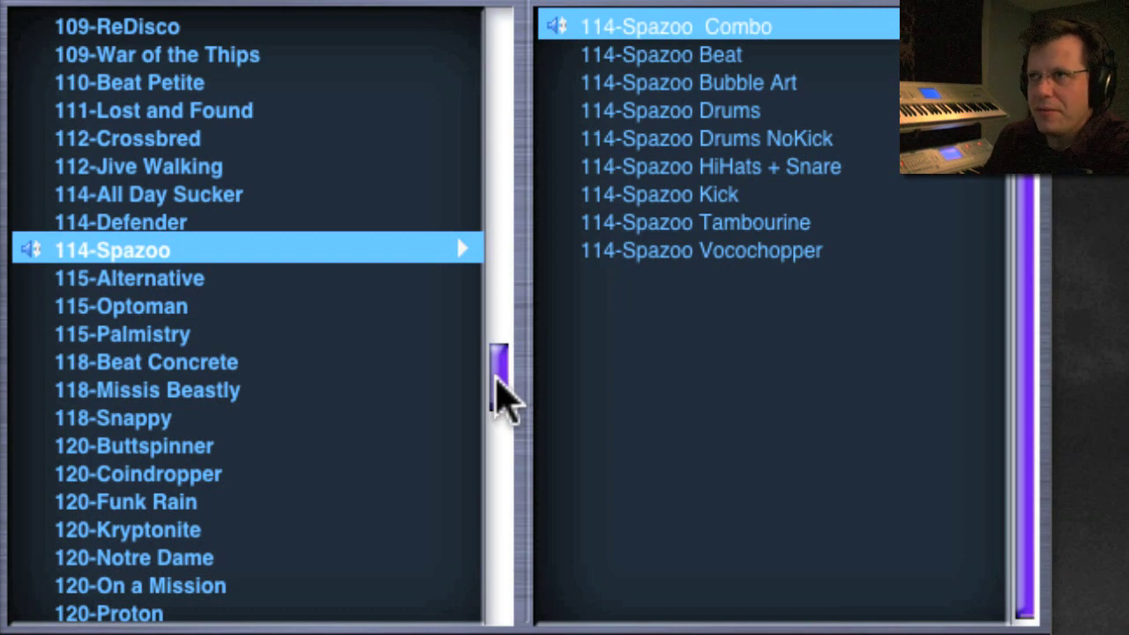
click(719, 257)
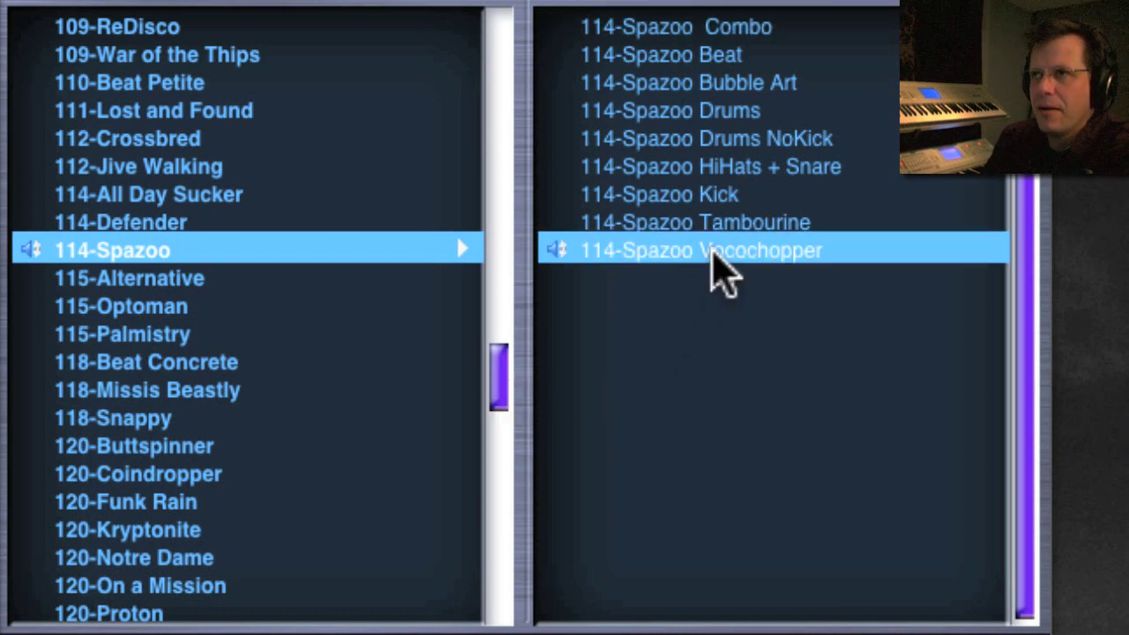
click(675, 111)
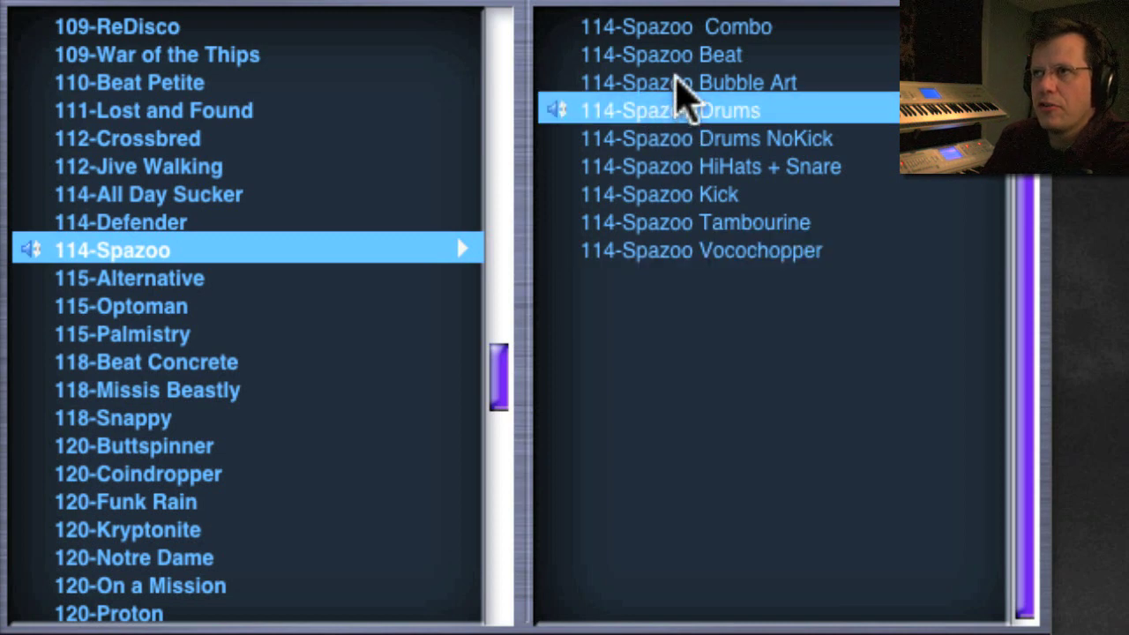
click(679, 81)
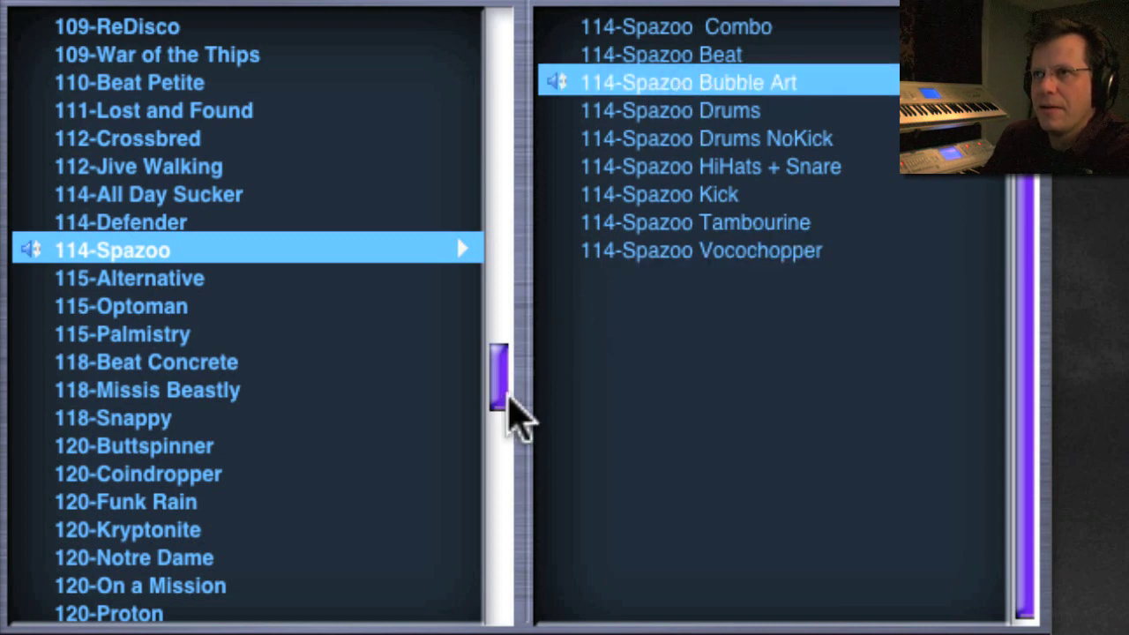
- Load the 120-Yesteryear groove, then 125-Emperor Combo 1 from the 125-Emperor suite
drag(502, 385, 497, 404)
scroll(497, 410, down, 1)
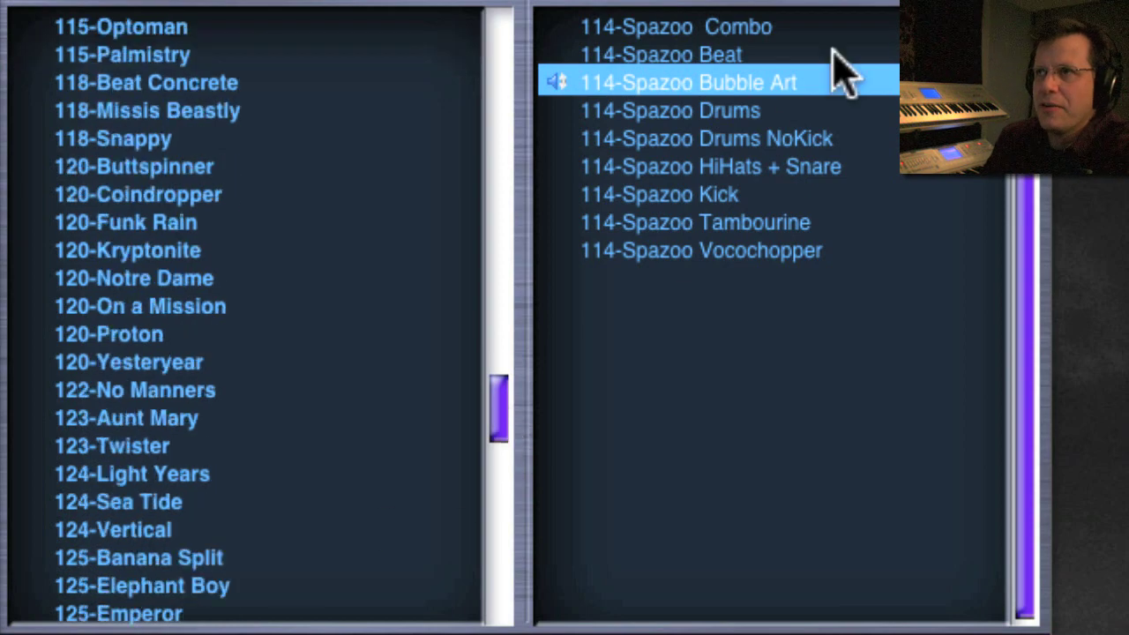
click(129, 362)
click(719, 28)
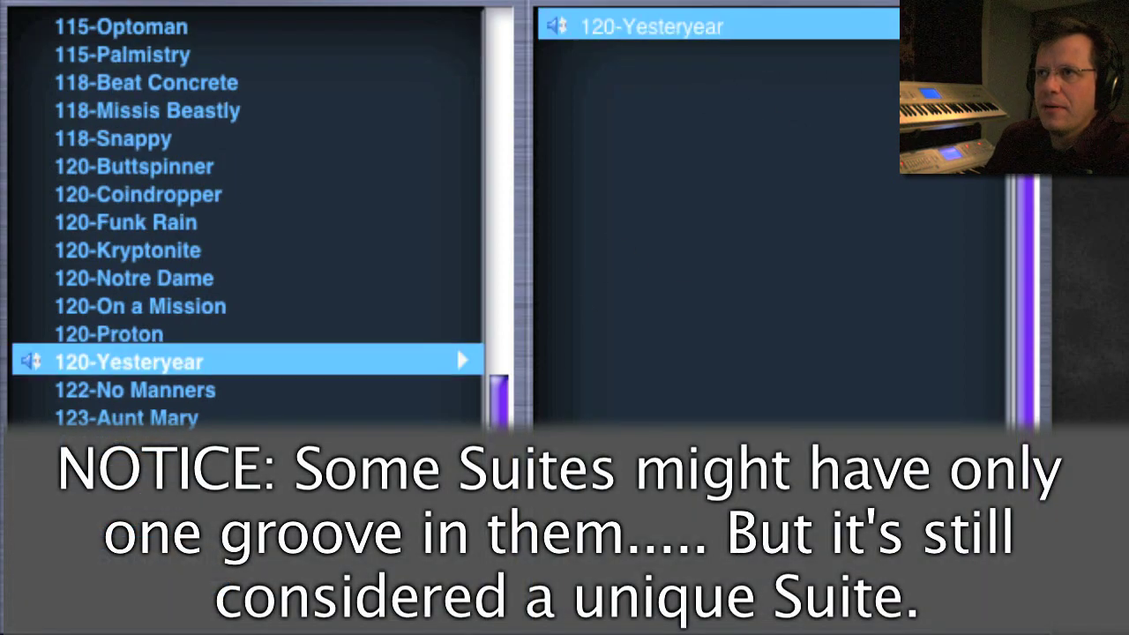
scroll(496, 410, down, 2)
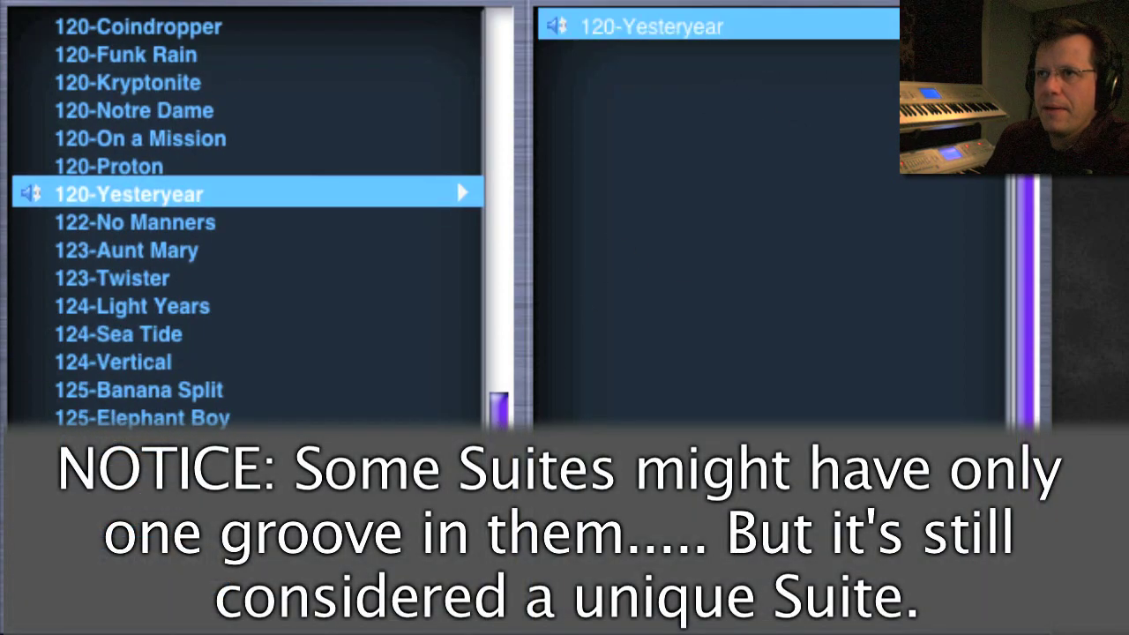
click(144, 445)
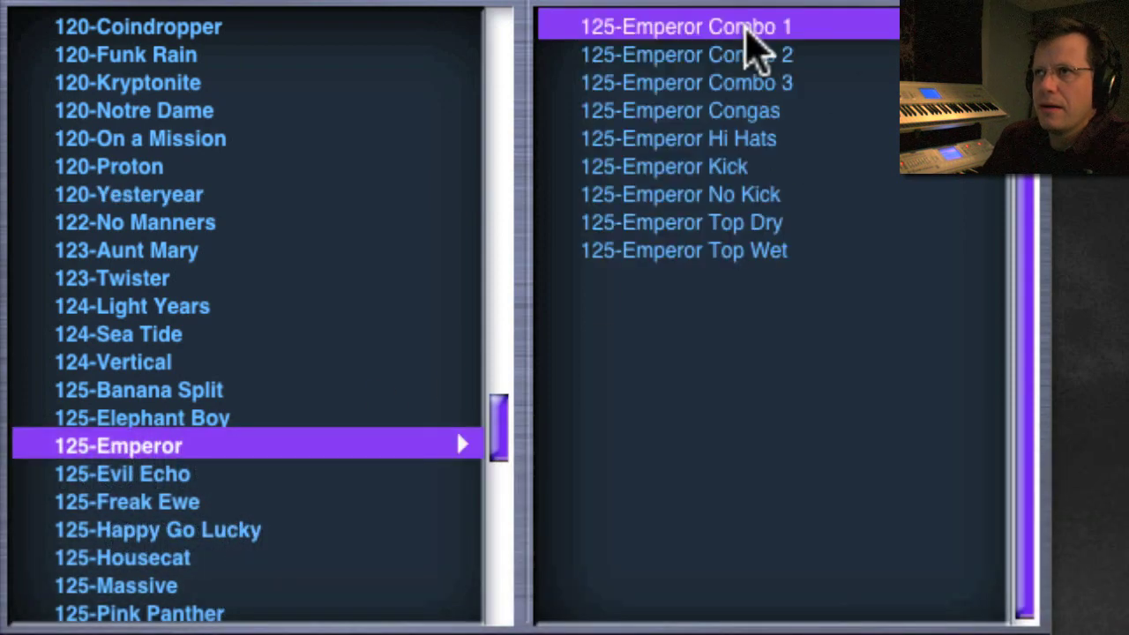
click(746, 28)
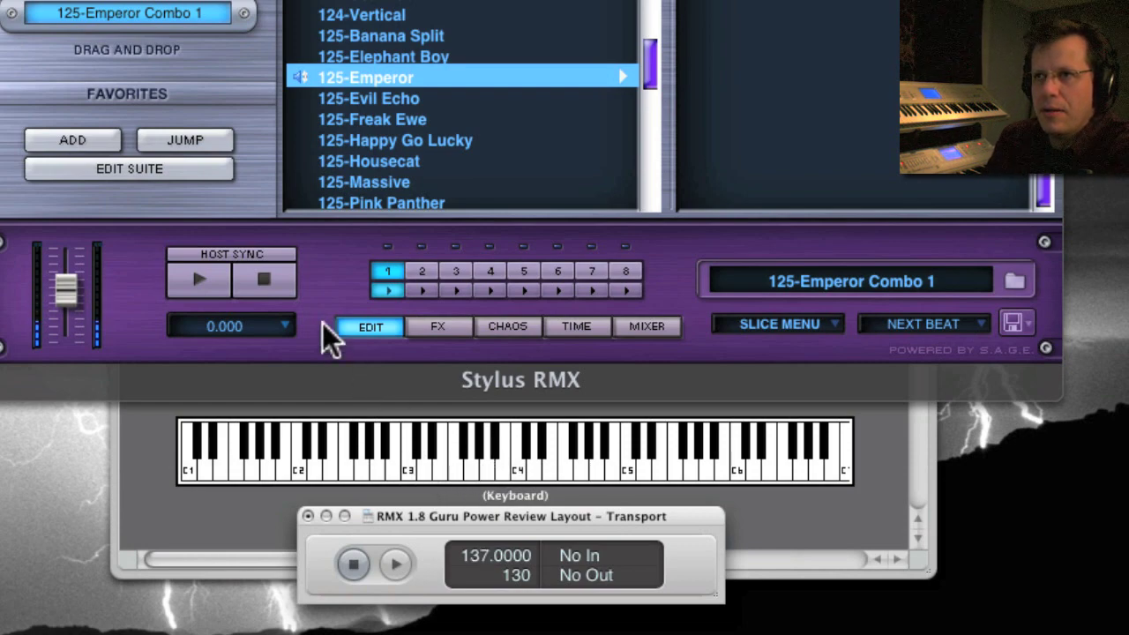
- Play and stop 125-Emperor Combo 1, then audition 125-Happy Go Lucky a
click(294, 294)
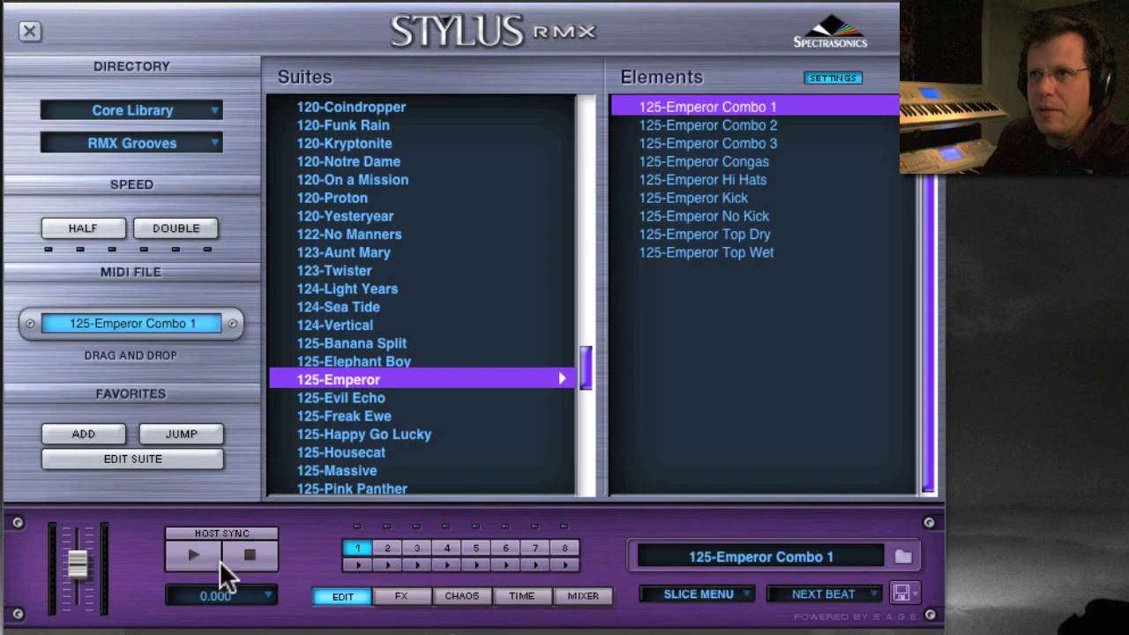
click(196, 554)
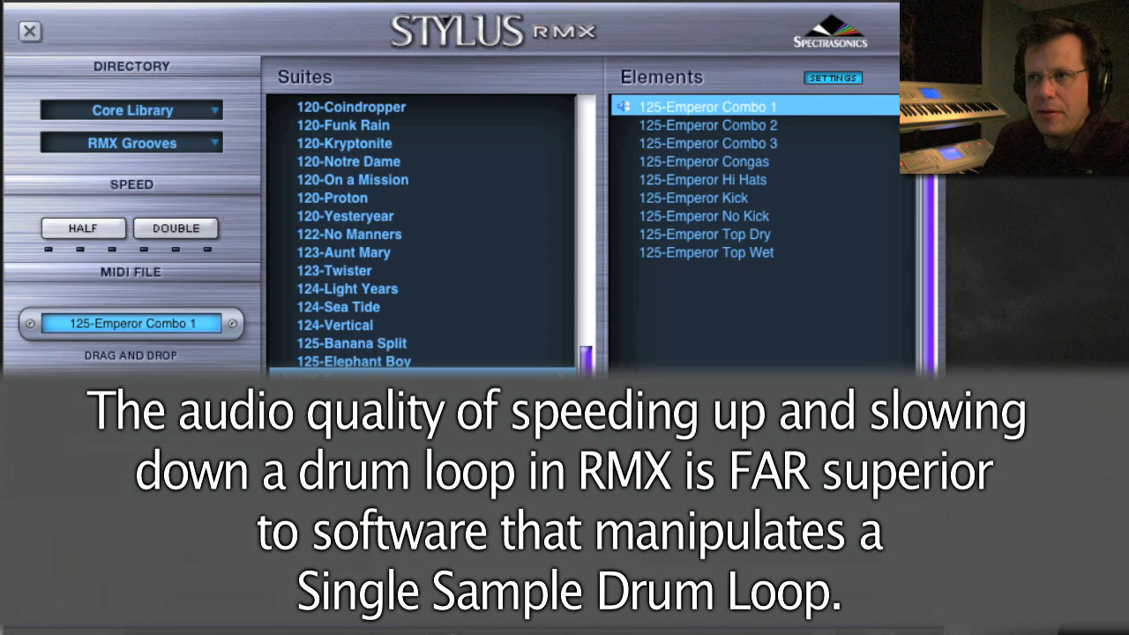
click(280, 626)
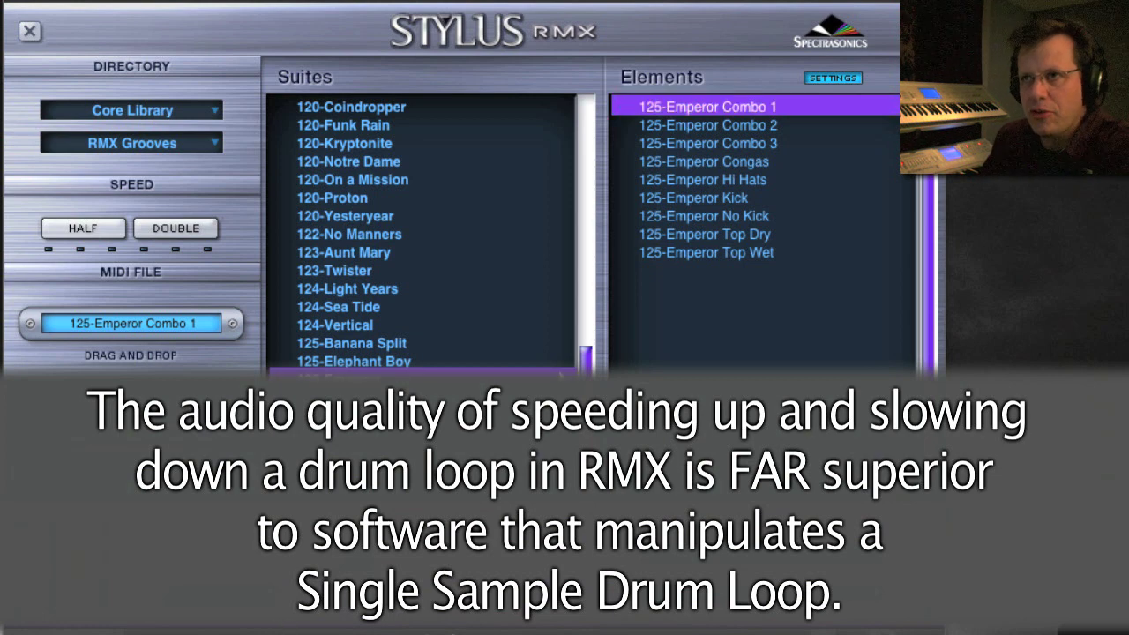
key(Down)
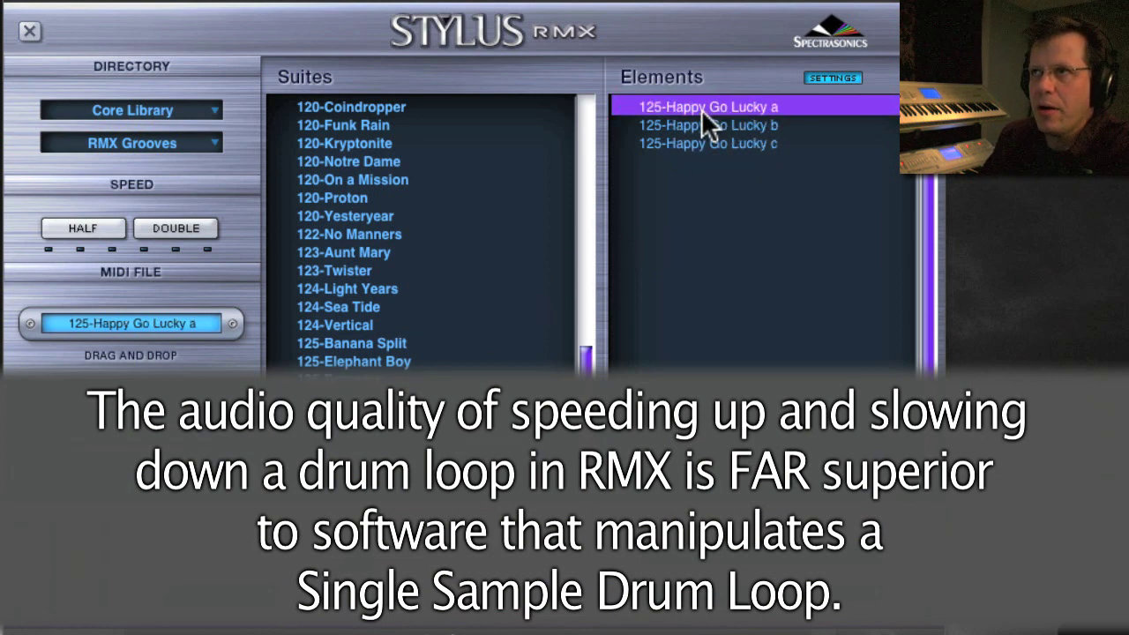
click(701, 104)
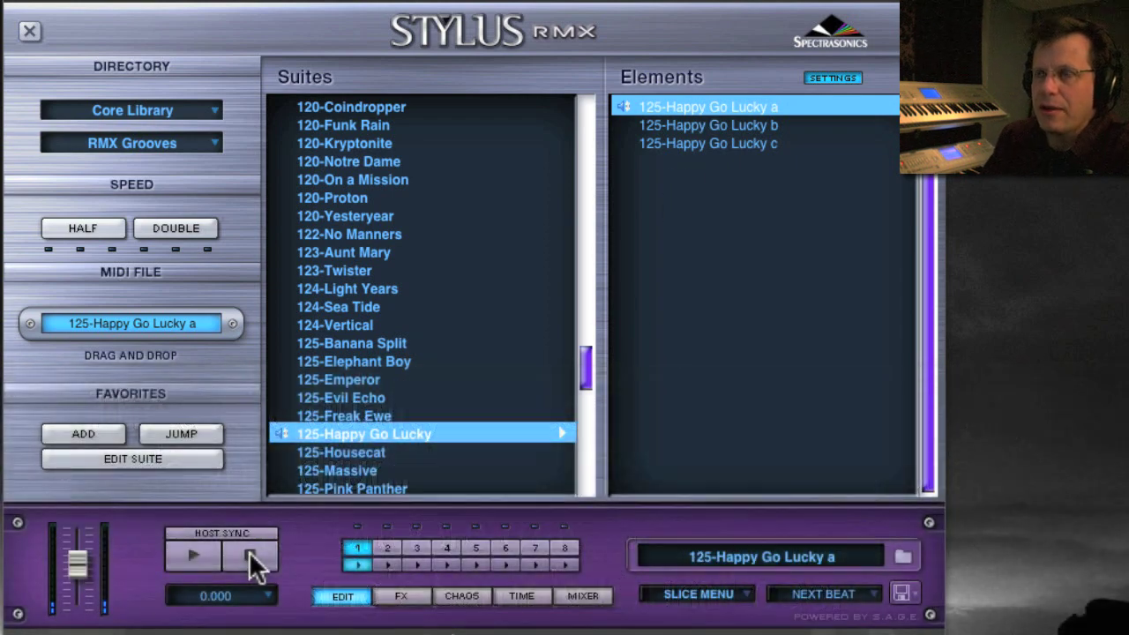
click(249, 552)
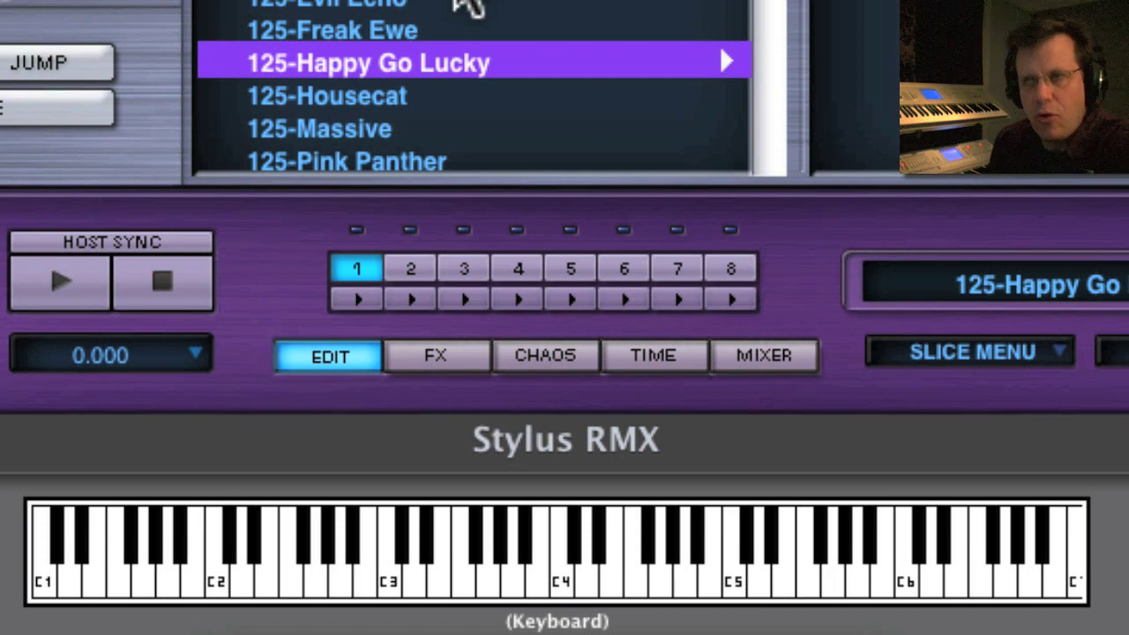
- Switch the groove library to Classic Stylus, with 50-Timeless a loaded
scroll(468, 5, down, 3)
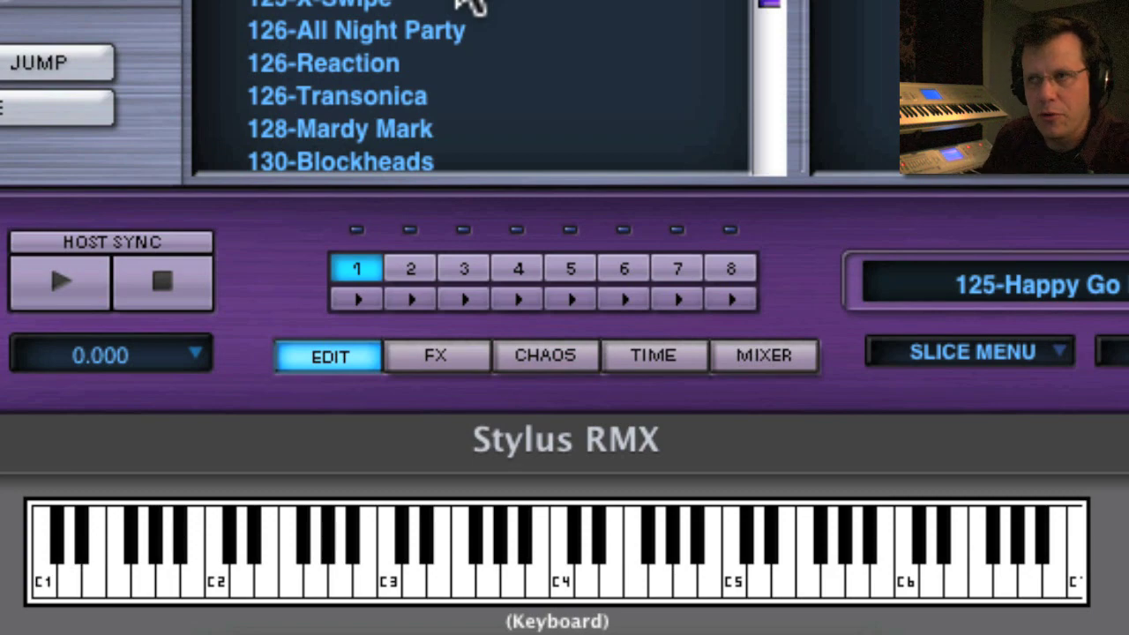
scroll(468, 5, down, 5)
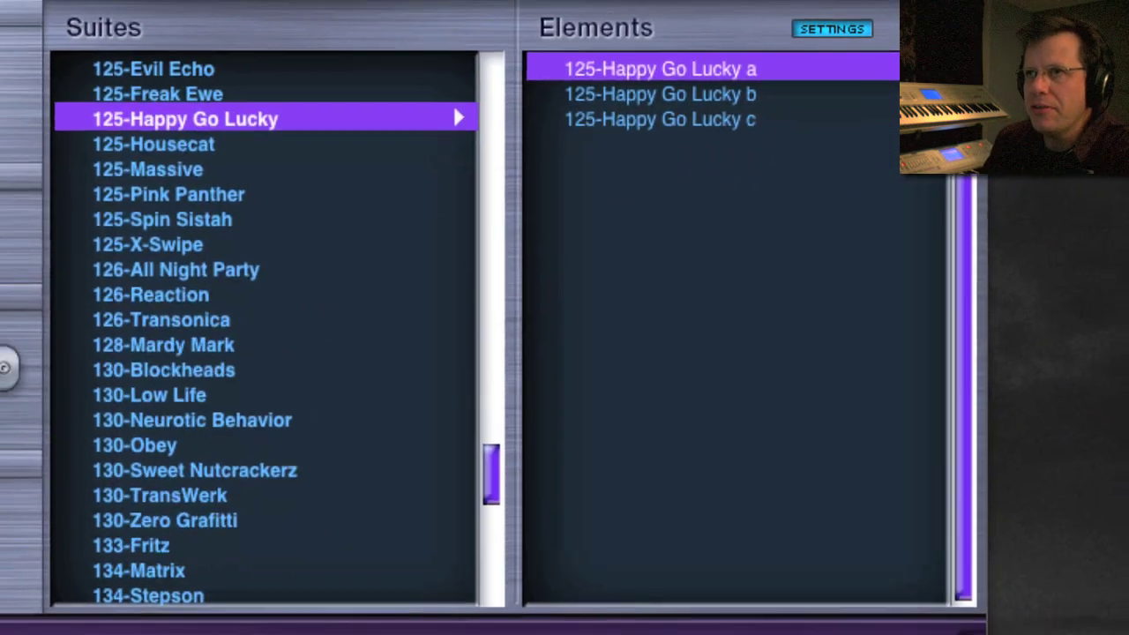
click(141, 144)
click(149, 215)
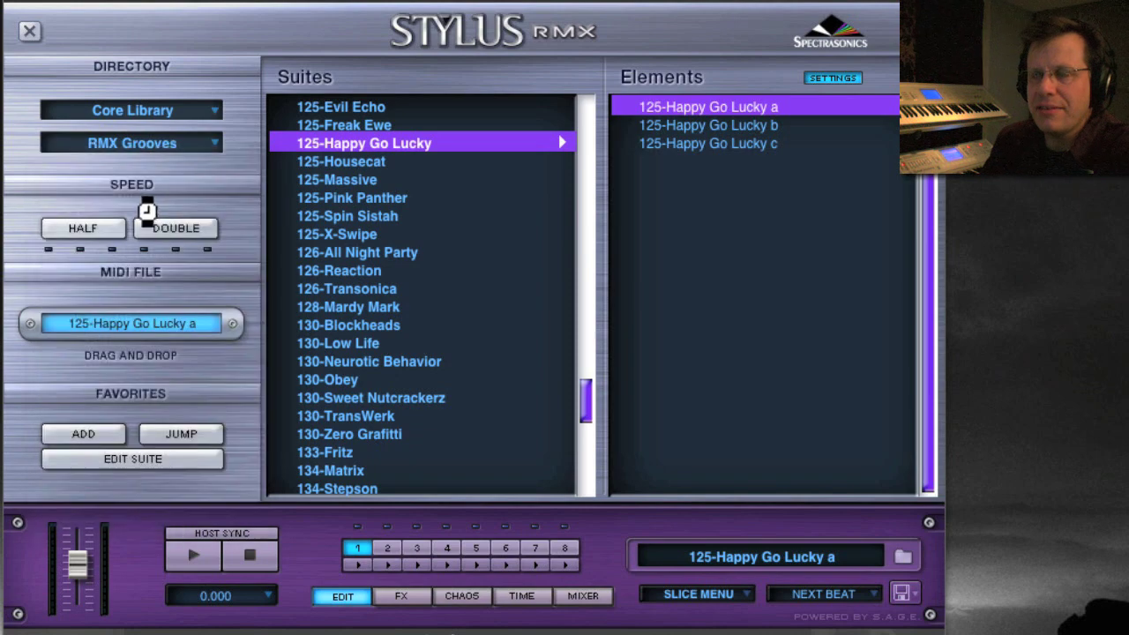
scroll(379, 379, down, 7)
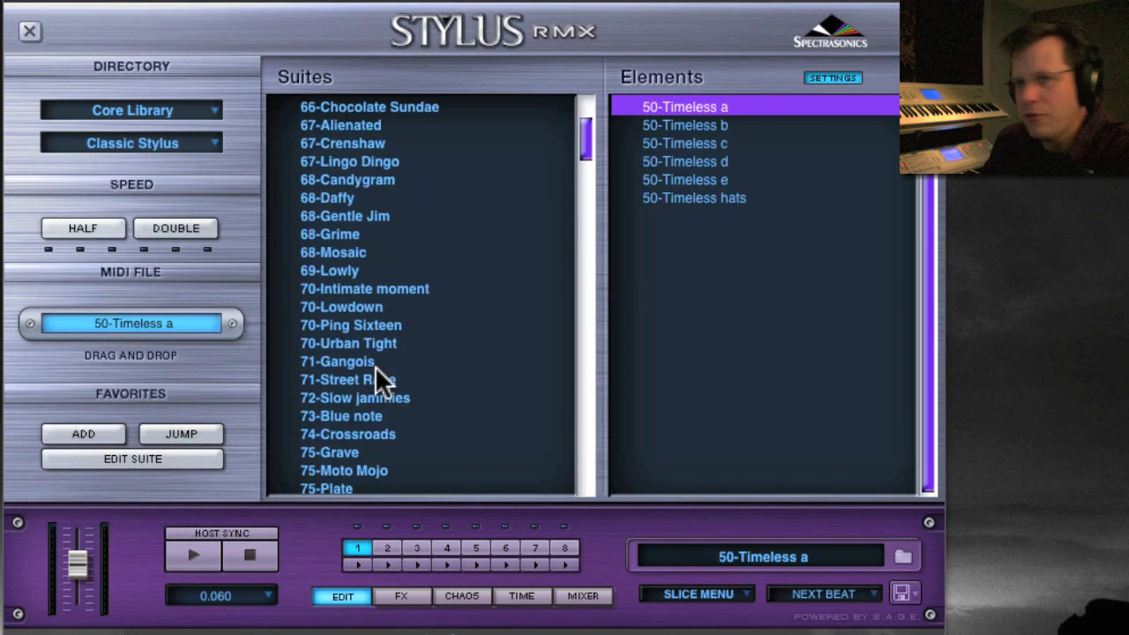
- Switch to the Groove Elements library and audition the 85-Cowbell loop
click(152, 143)
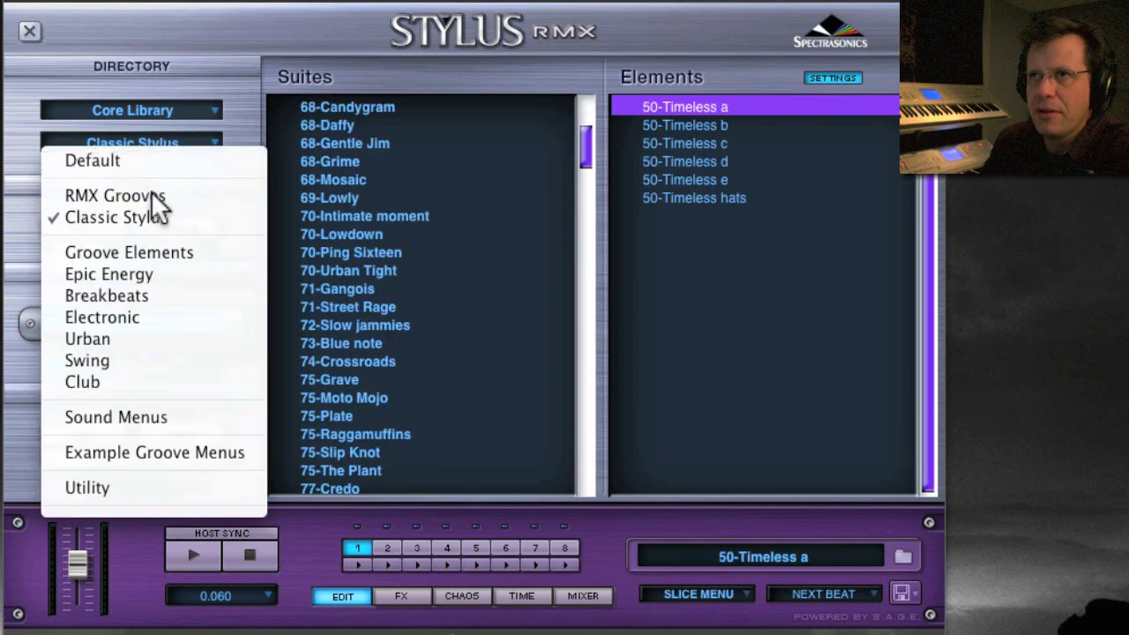
click(167, 254)
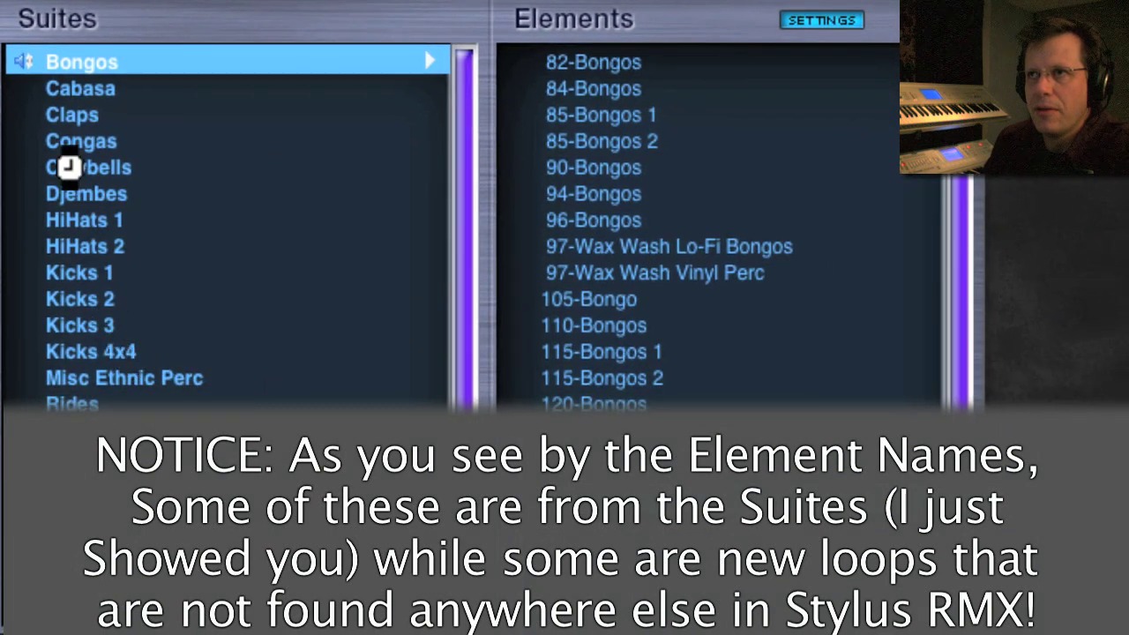
click(69, 166)
click(588, 146)
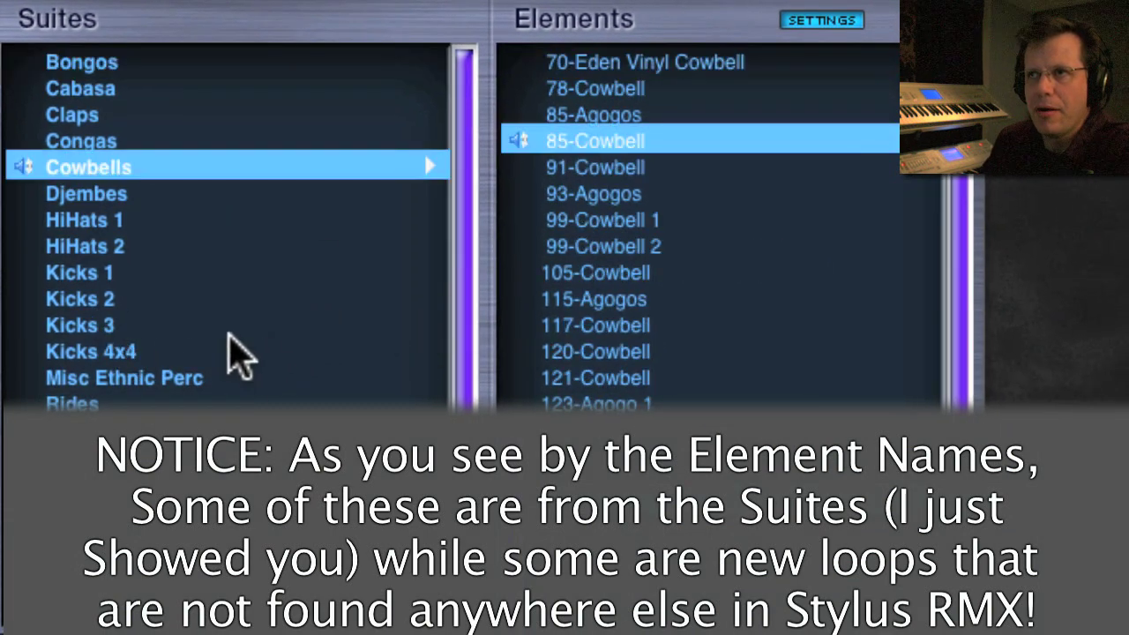
- Browse Kicks 2 and Shakers, auditioning the 109-Shaker, 116-Shaker and 125-Shaker loops
click(74, 295)
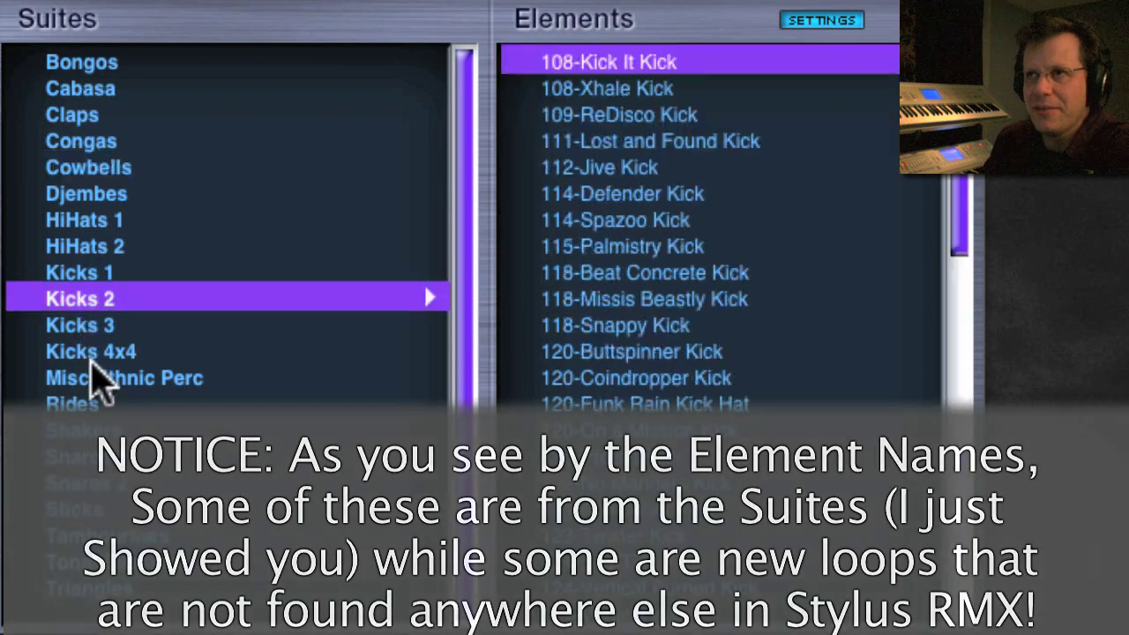
click(141, 429)
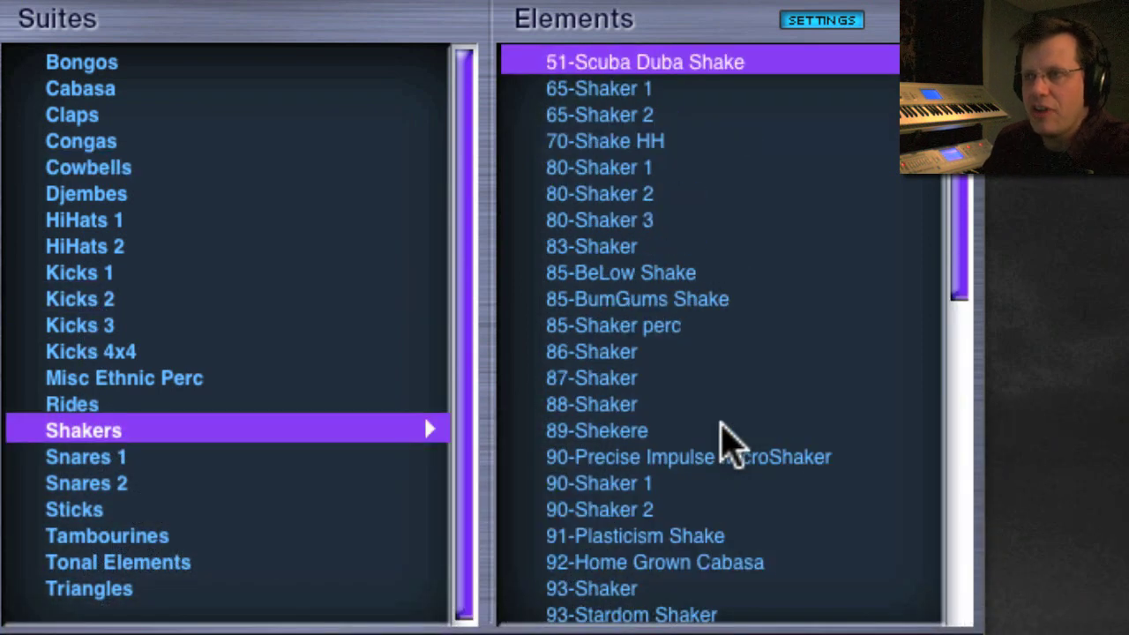
scroll(723, 446, down, 5)
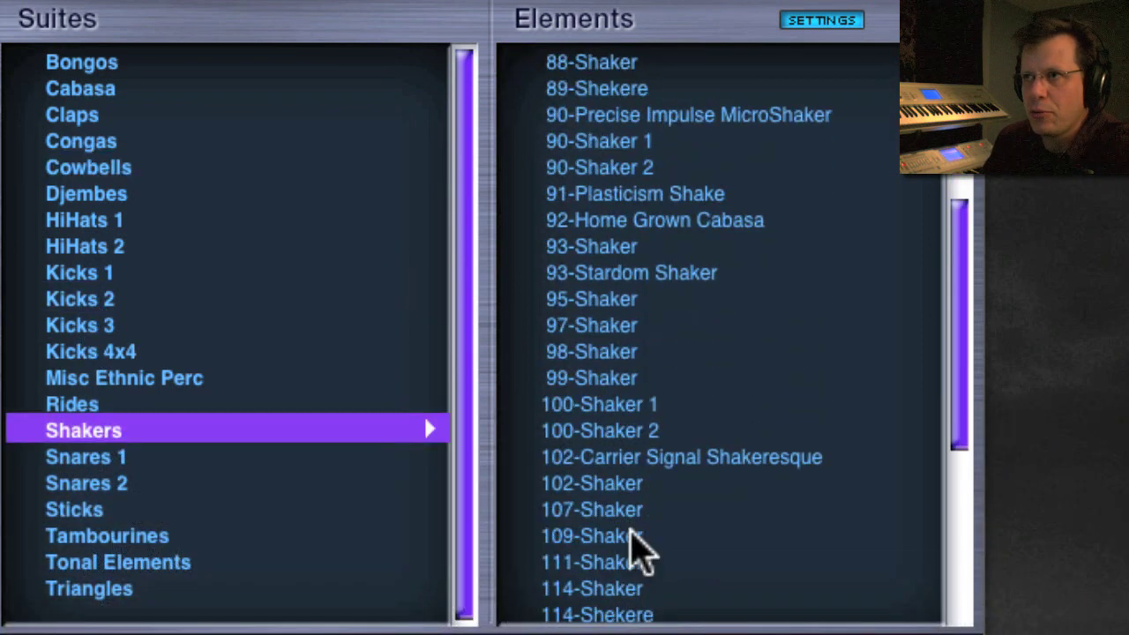
click(630, 535)
scroll(630, 538, down, 2)
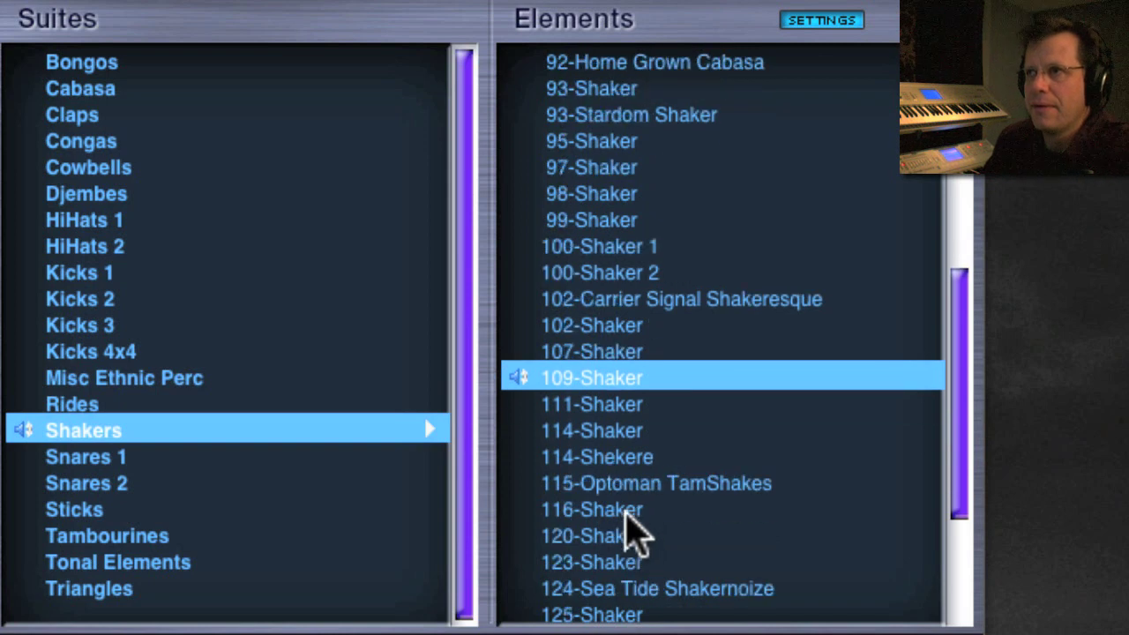
click(626, 511)
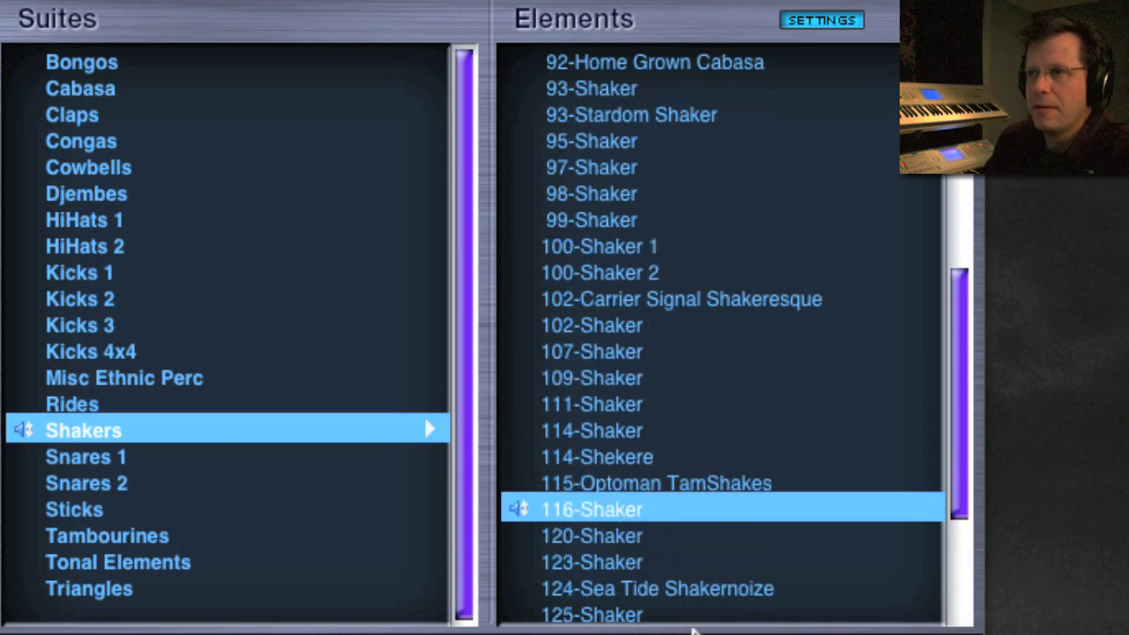
click(658, 617)
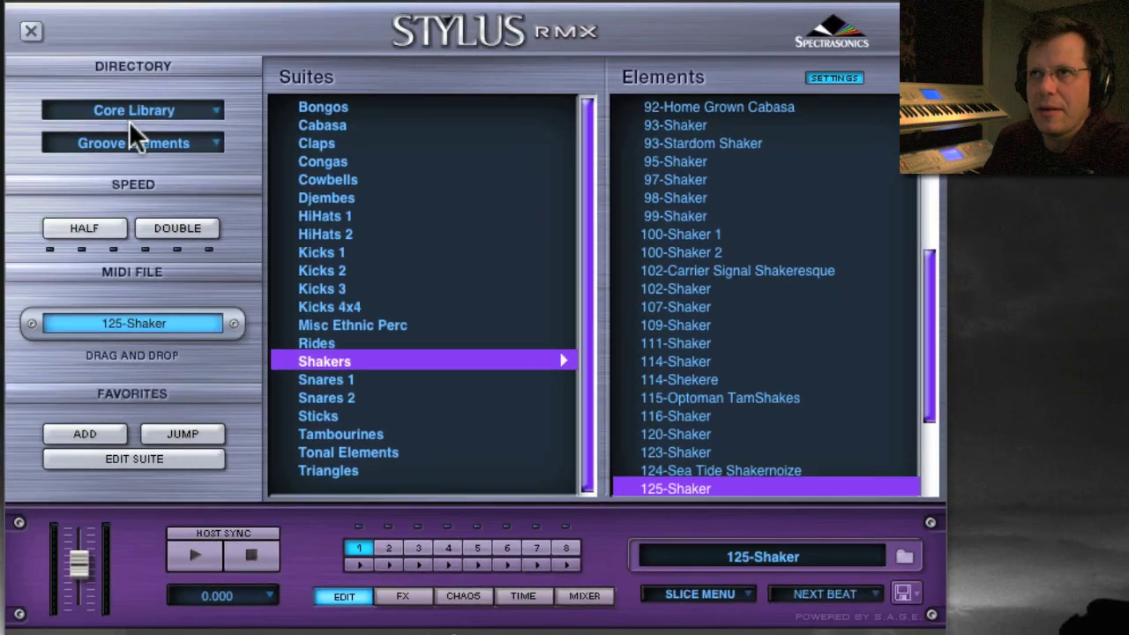
click(133, 141)
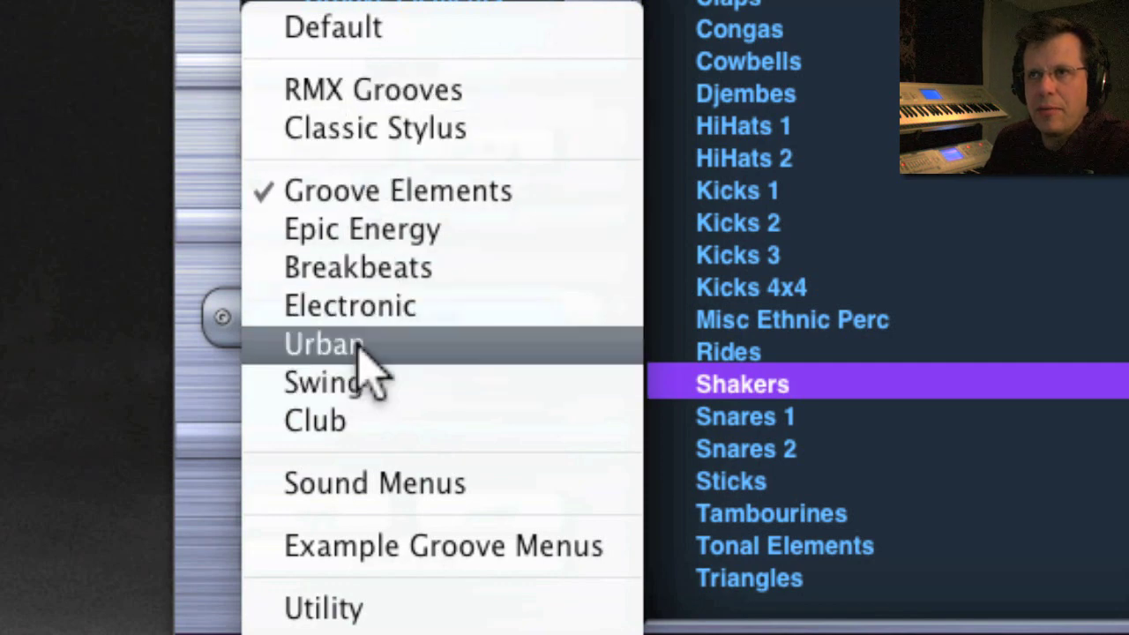
- Switch the browser to the Sound Menus library
click(396, 483)
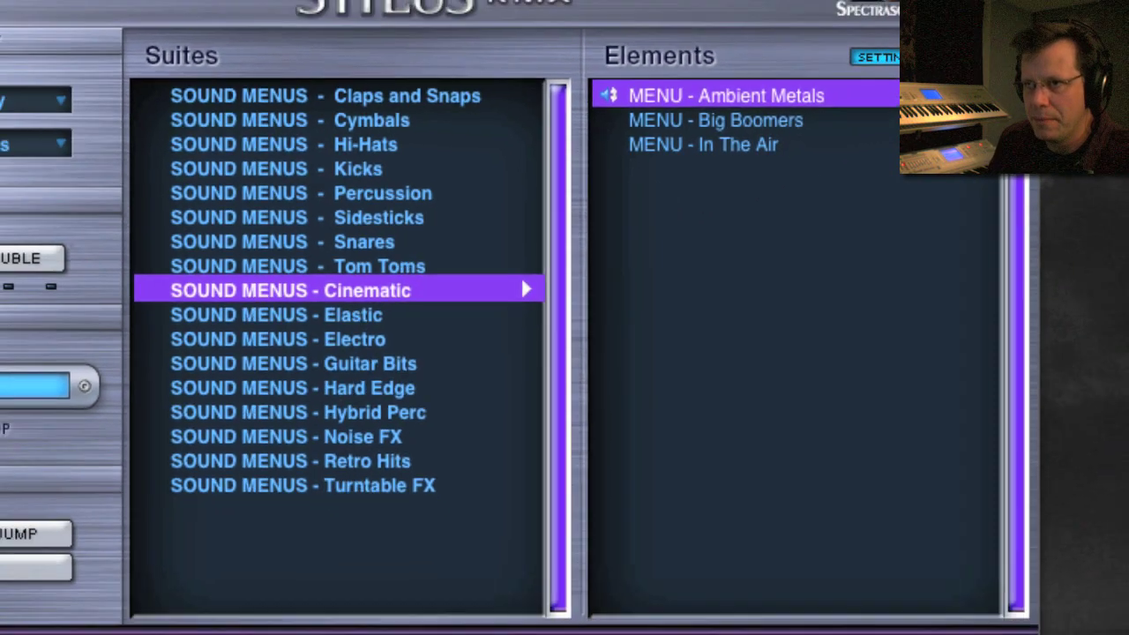
- Show the Edit page for the loaded MENU - Ambient Metals sound
click(342, 598)
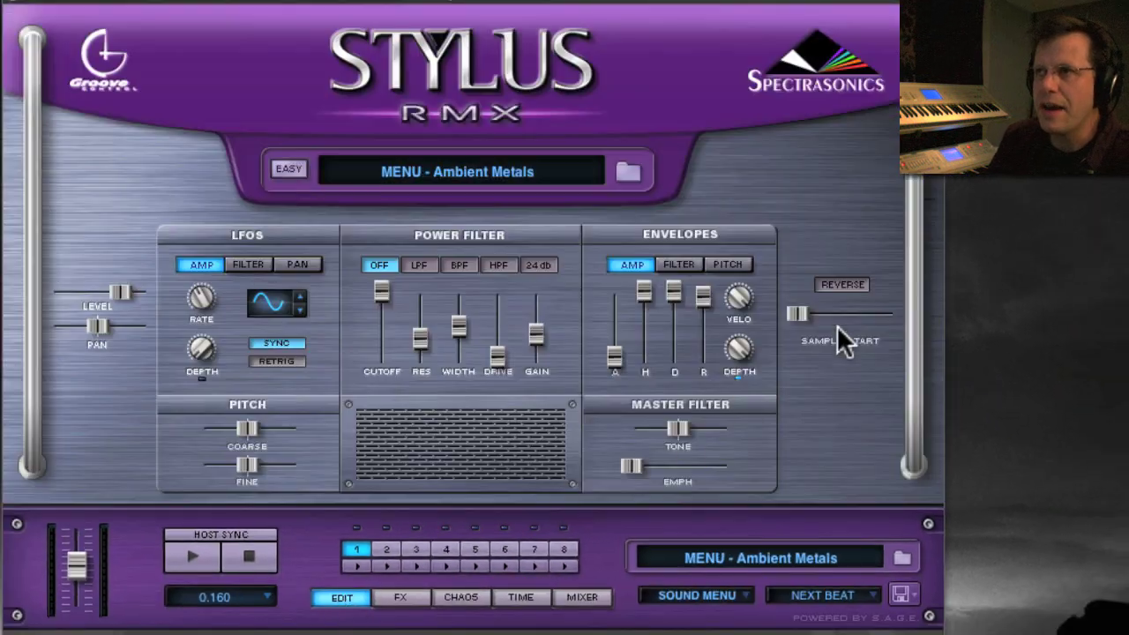
- Move Ambient Metals' sample start later, toggling reverse on and back off, then return to the browser
click(840, 285)
drag(803, 311, 862, 315)
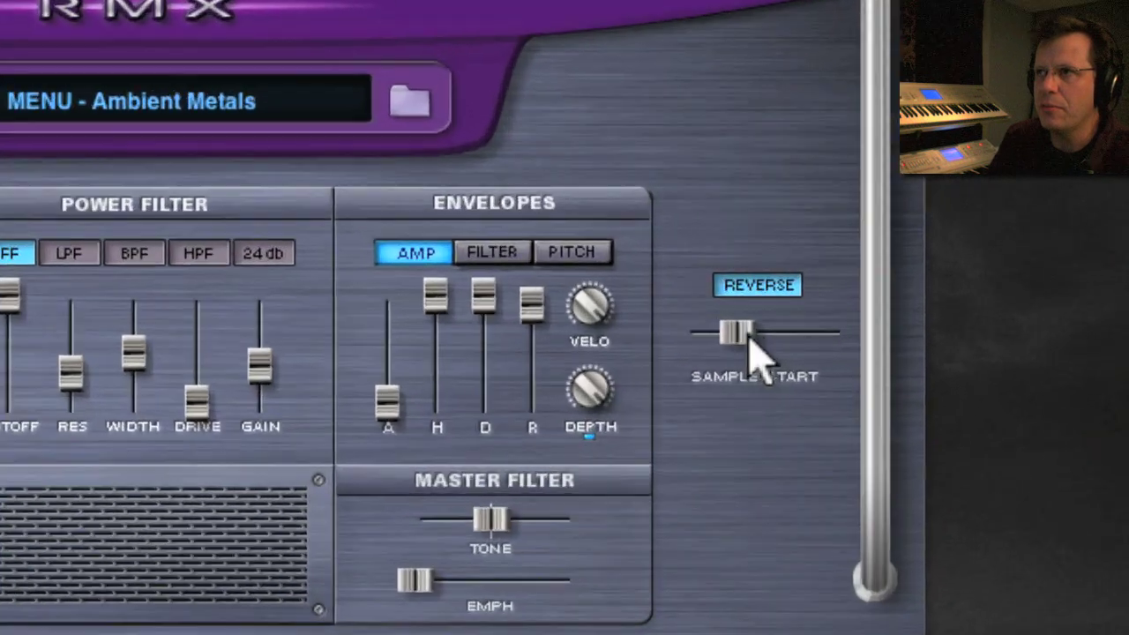
drag(686, 371, 696, 371)
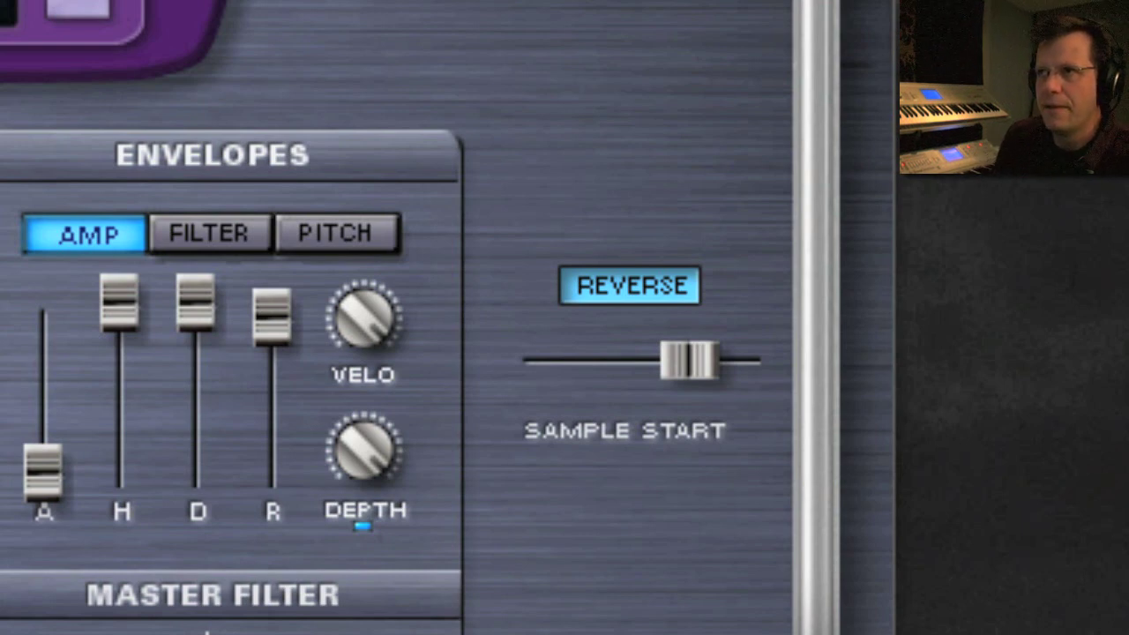
click(635, 284)
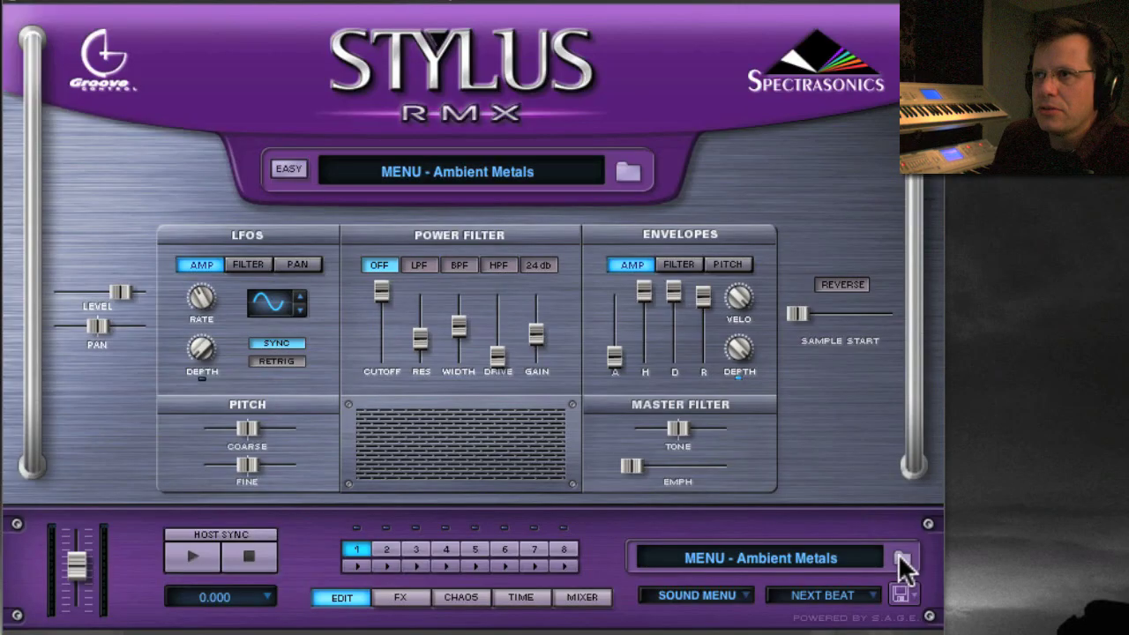
click(902, 558)
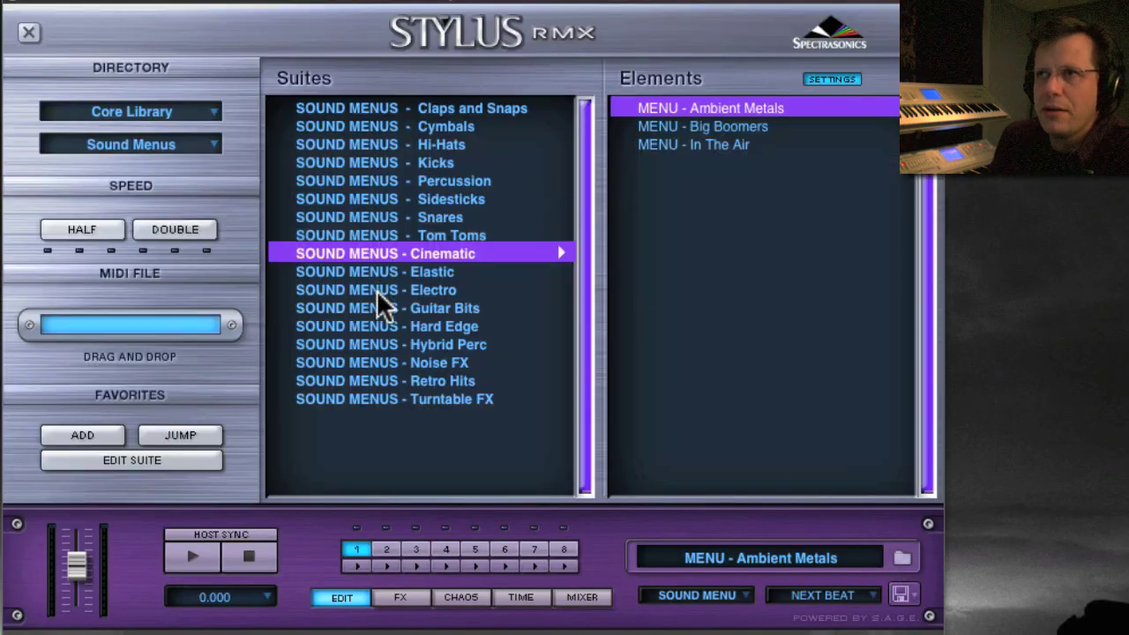
- Load MENU - Sax Section Scratching from the SOUND MENUS - Turntable FX suite into part 1
click(433, 399)
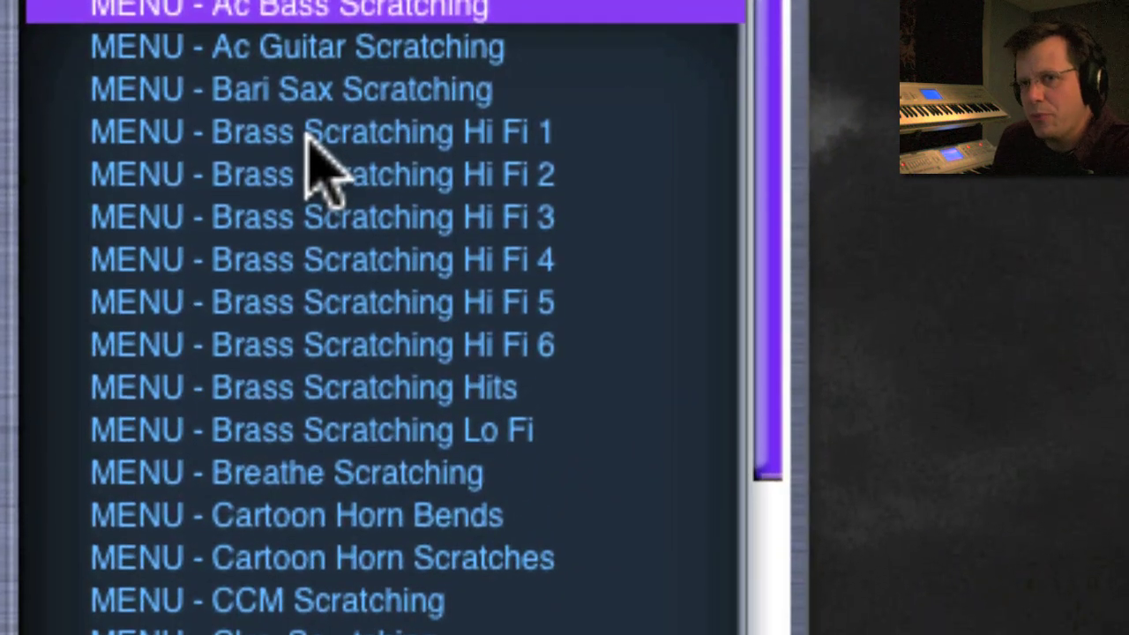
scroll(318, 106, down, 5)
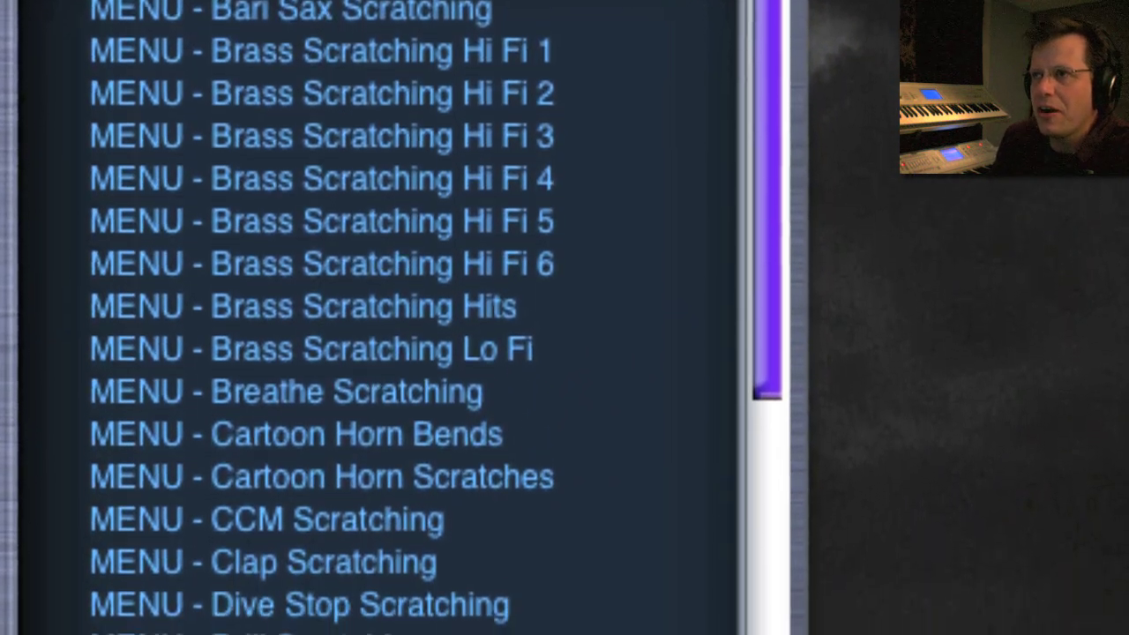
scroll(297, 530, down, 9)
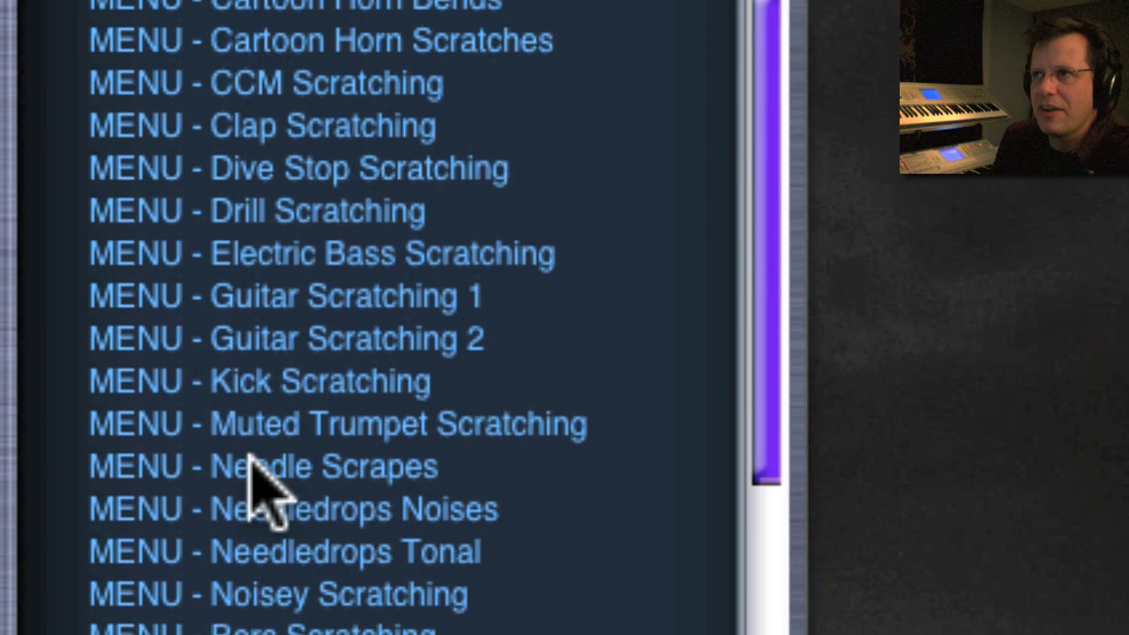
scroll(310, 574, down, 8)
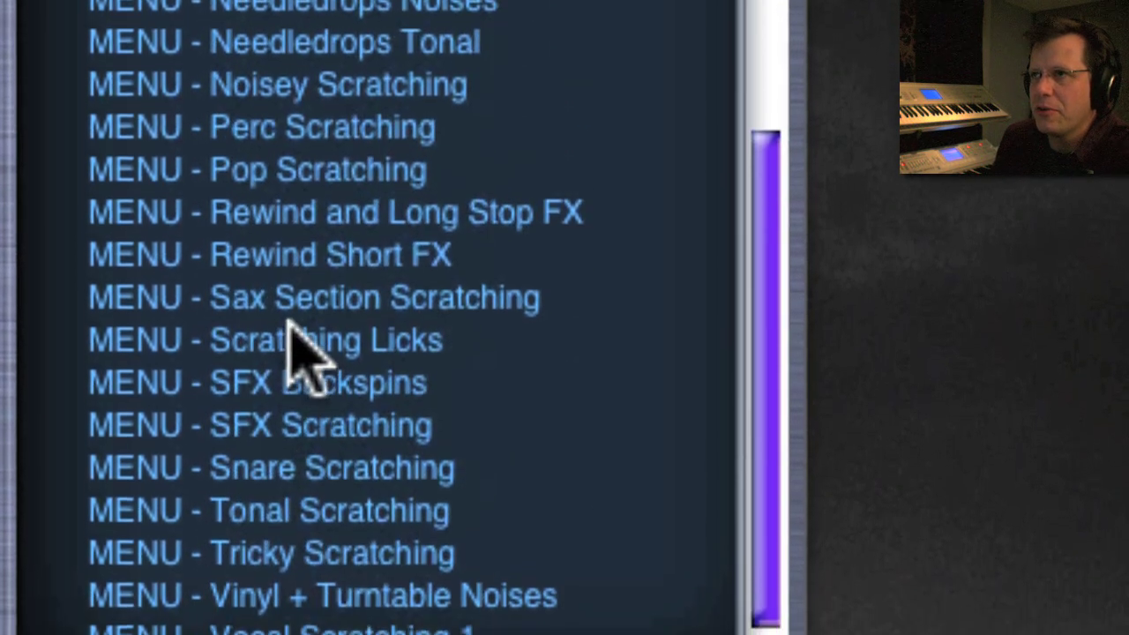
click(273, 269)
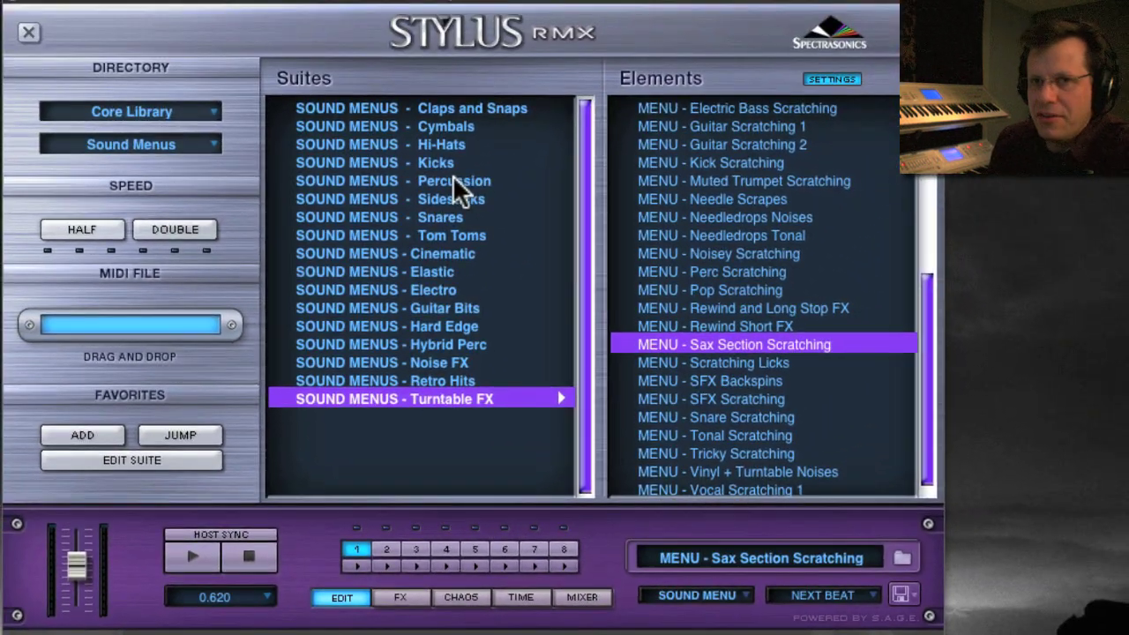
- Show the eight-channel mixer and switch the plugin to Kit mode, confirming the caution prompt
click(582, 600)
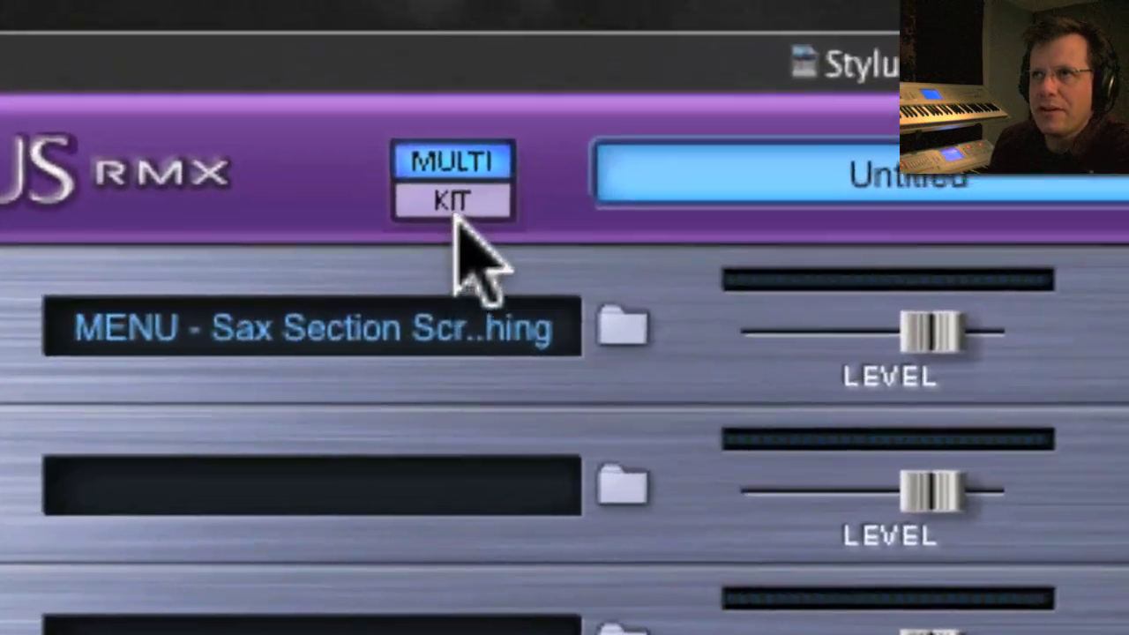
click(307, 42)
click(950, 430)
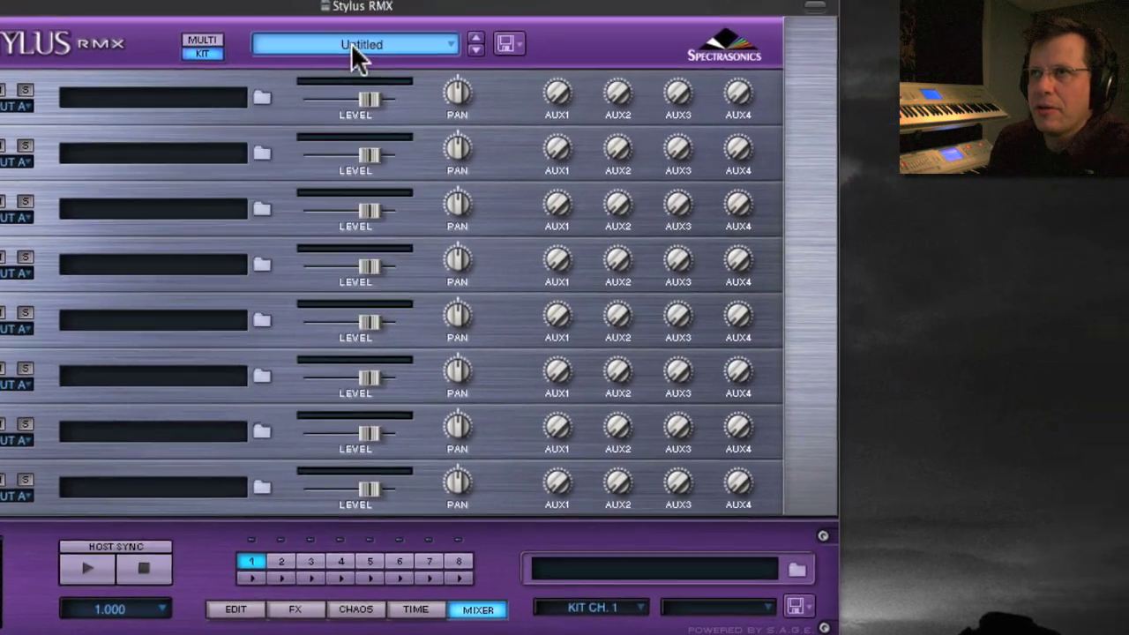
- Load the Akoustik Natural Skin kit from PlugInGuru Vol 1 Kits into the eight slots
click(450, 32)
mouse_move(456, 63)
mouse_move(287, 67)
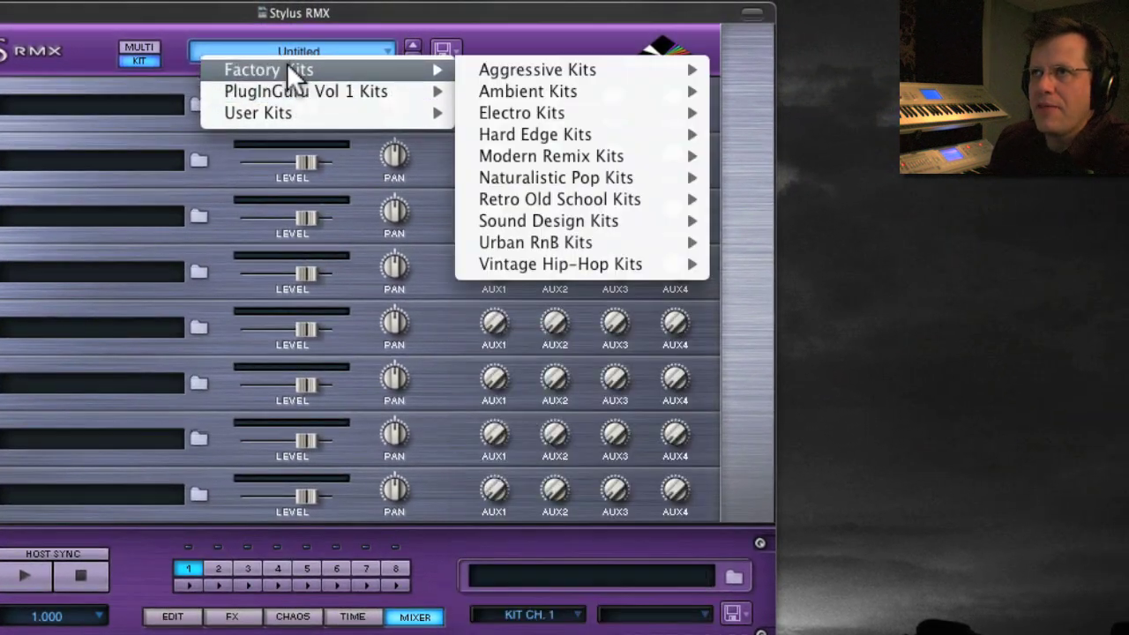
mouse_move(536, 118)
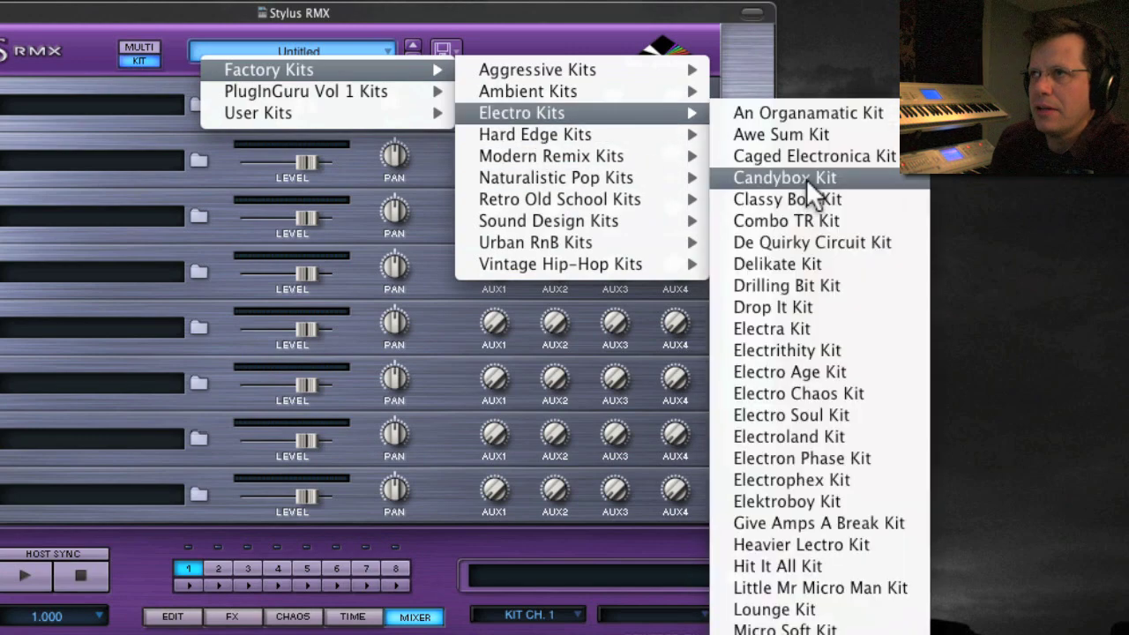
mouse_move(586, 197)
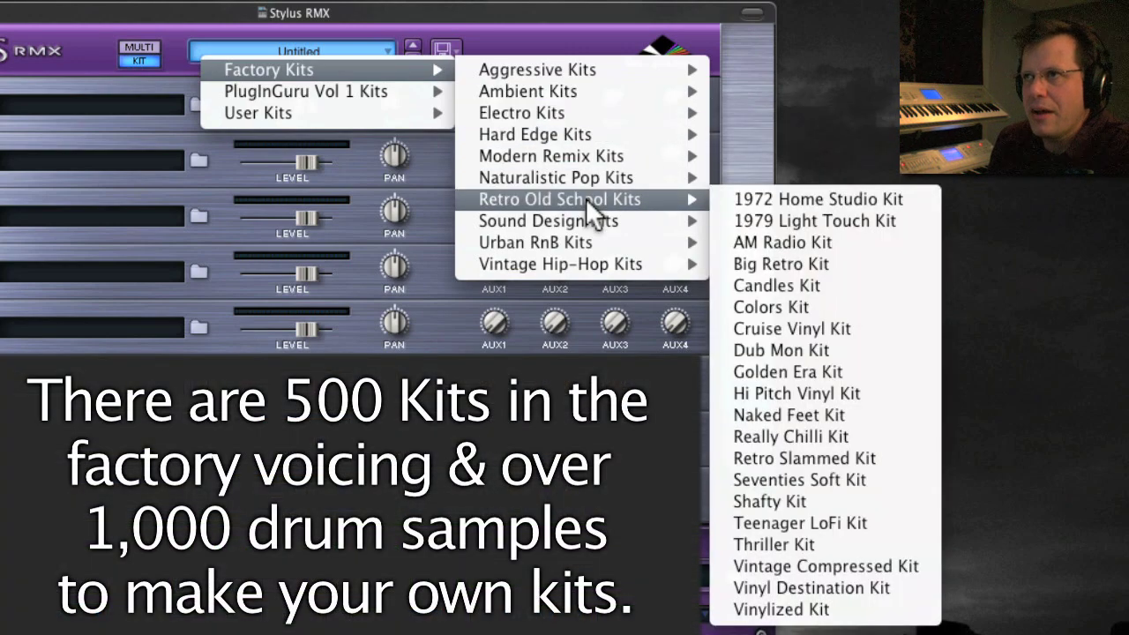
mouse_move(576, 239)
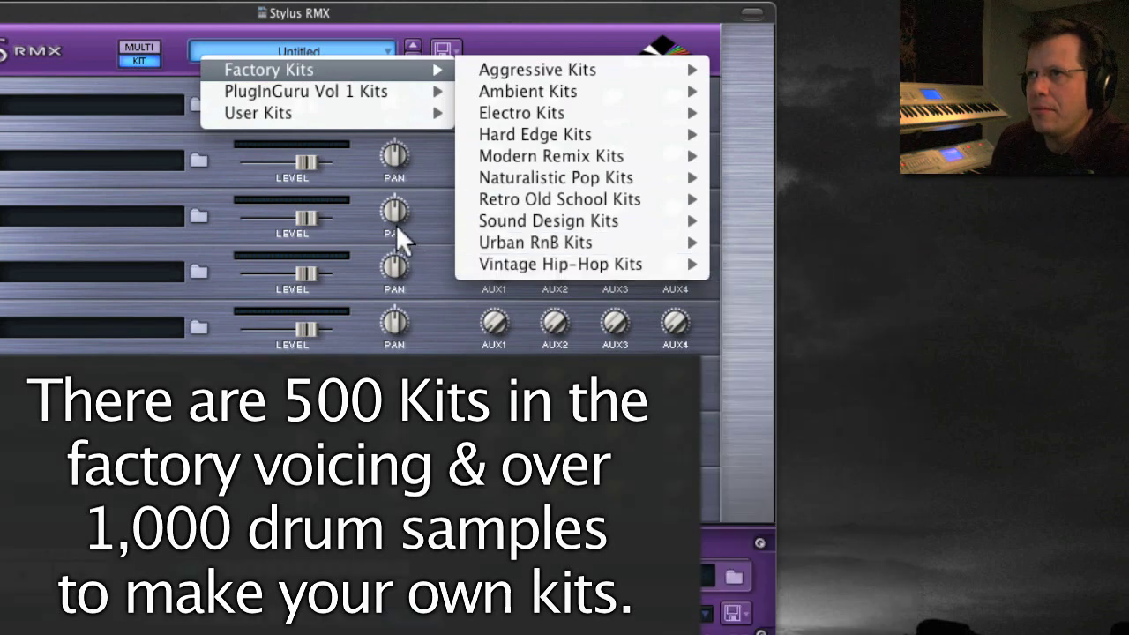
mouse_move(311, 95)
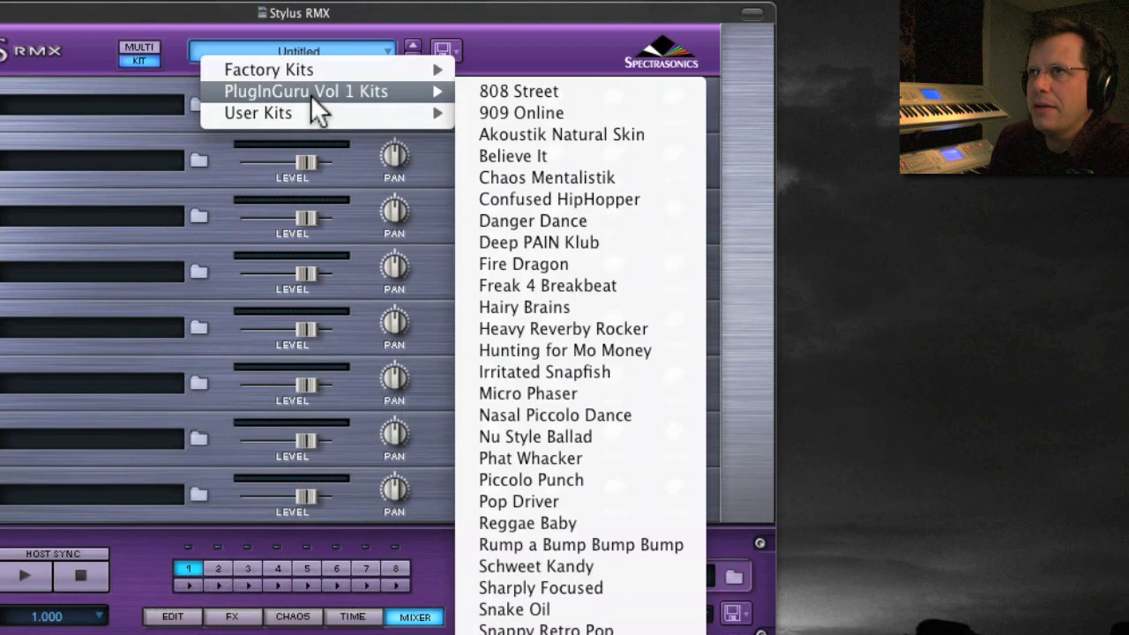
click(542, 134)
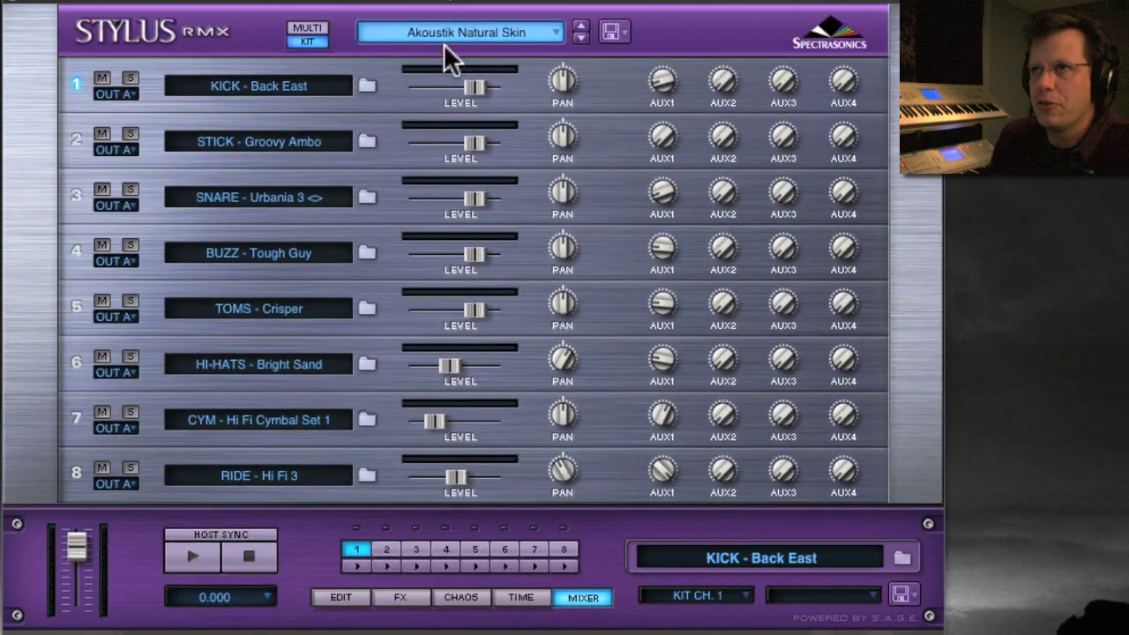
- Load the Heavy Reverby Rocker kit, then the Deep PAIN Klub kit from PlugInGuru Vol 1 Kits
click(442, 28)
mouse_move(465, 76)
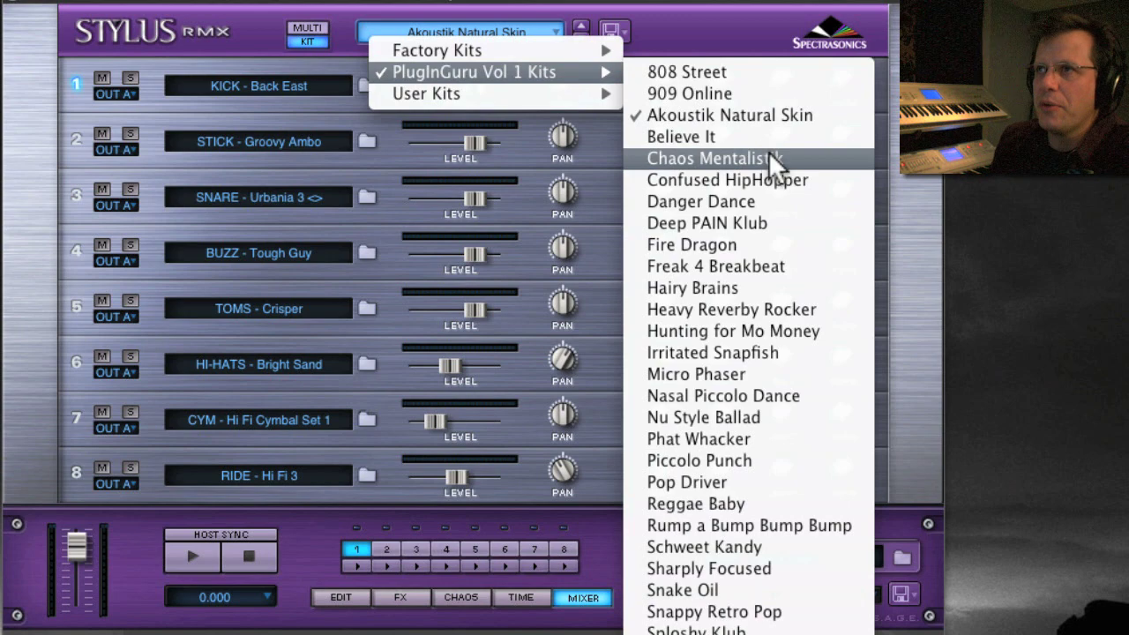
click(777, 309)
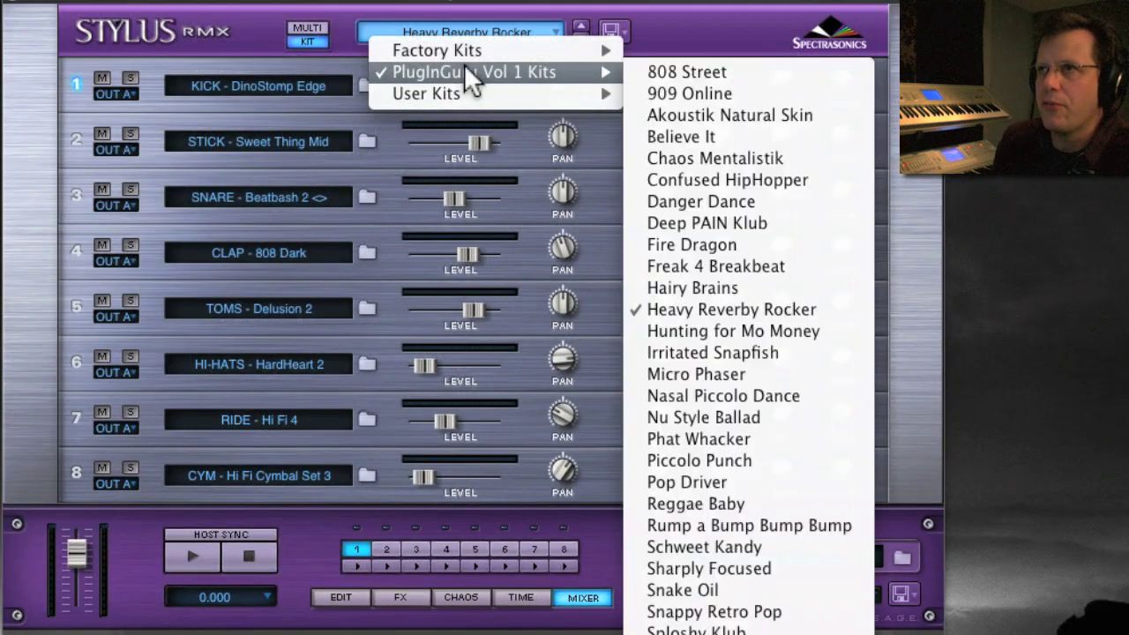
click(781, 228)
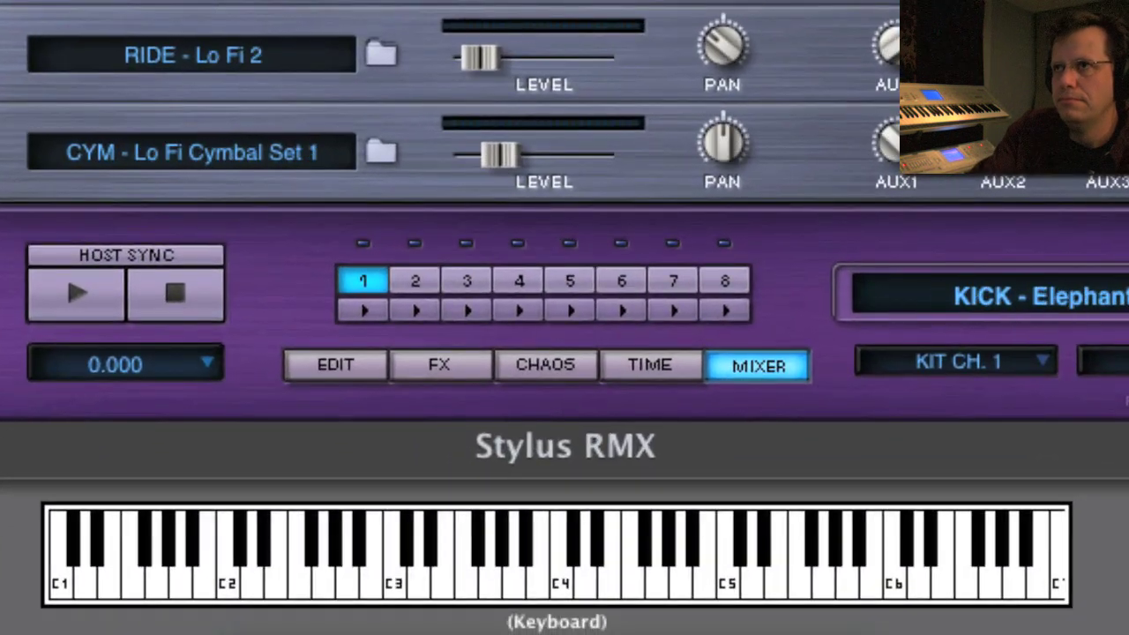